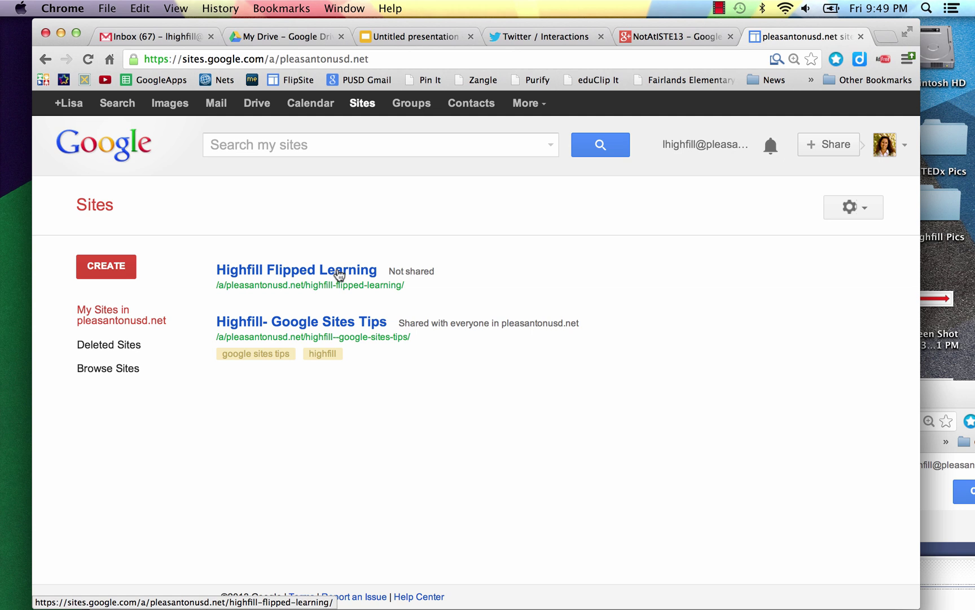
Open the Highfill Flipped Learning site from the list of sites
{"action": "left_click", "coordinate": [339, 275]}
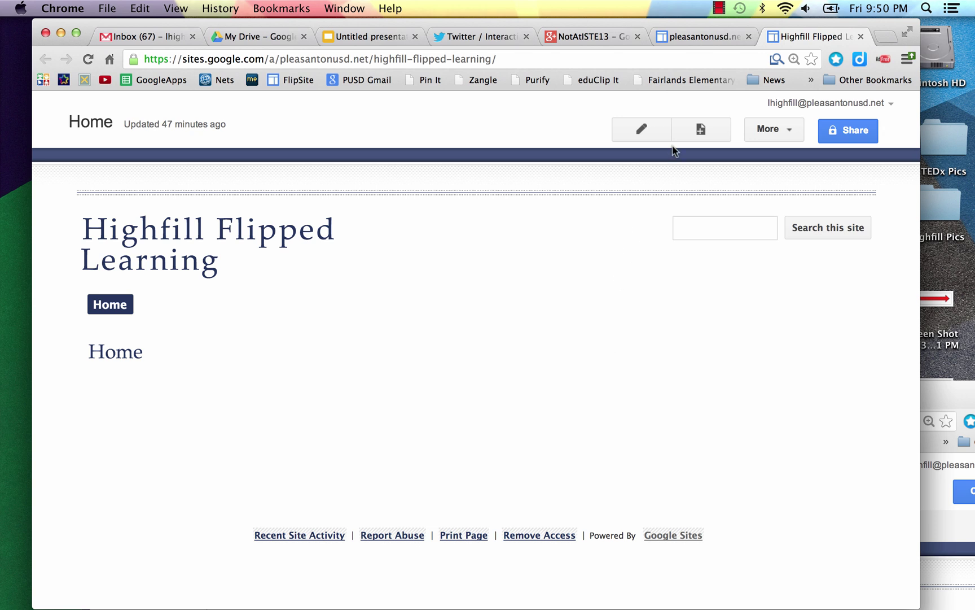
Create a top-level web page named 'Period 1'
{"action": "left_click", "coordinate": [701, 130]}
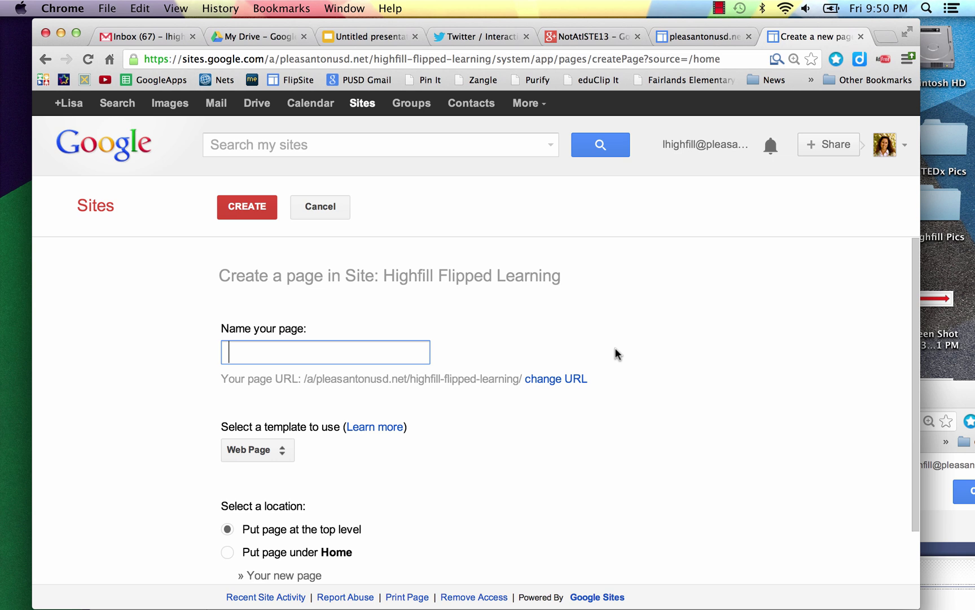
{"action": "type", "text": "Period "}
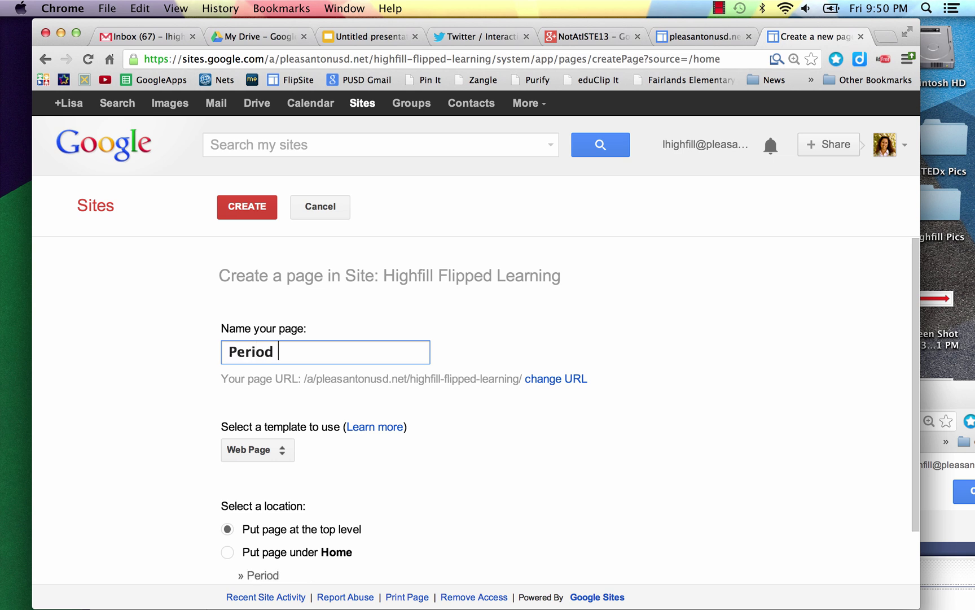
{"action": "type", "text": "1"}
{"action": "scroll", "coordinate": [520, 455], "scroll_direction": "down", "scroll_amount": 1}
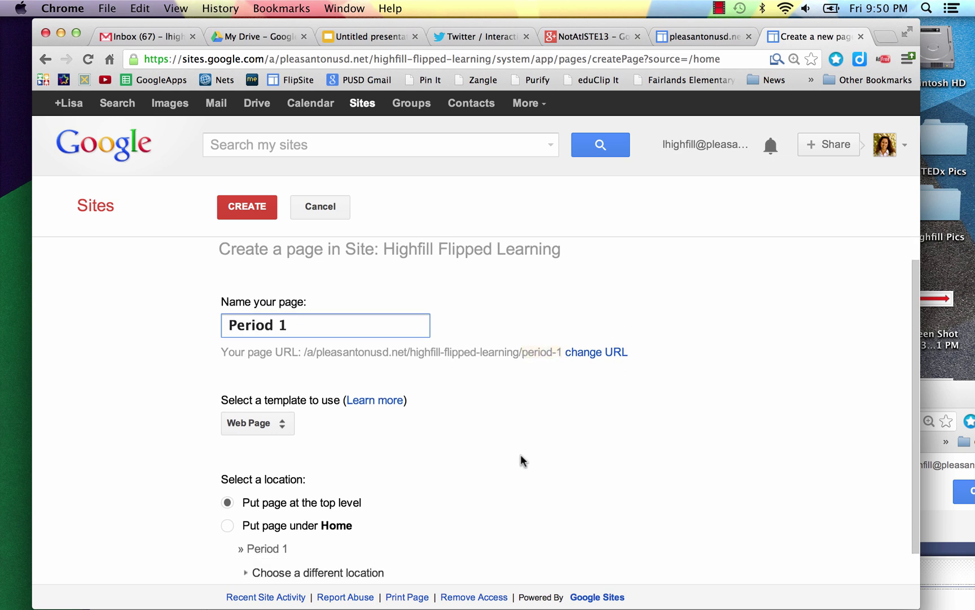
{"action": "double_click", "coordinate": [521, 454]}
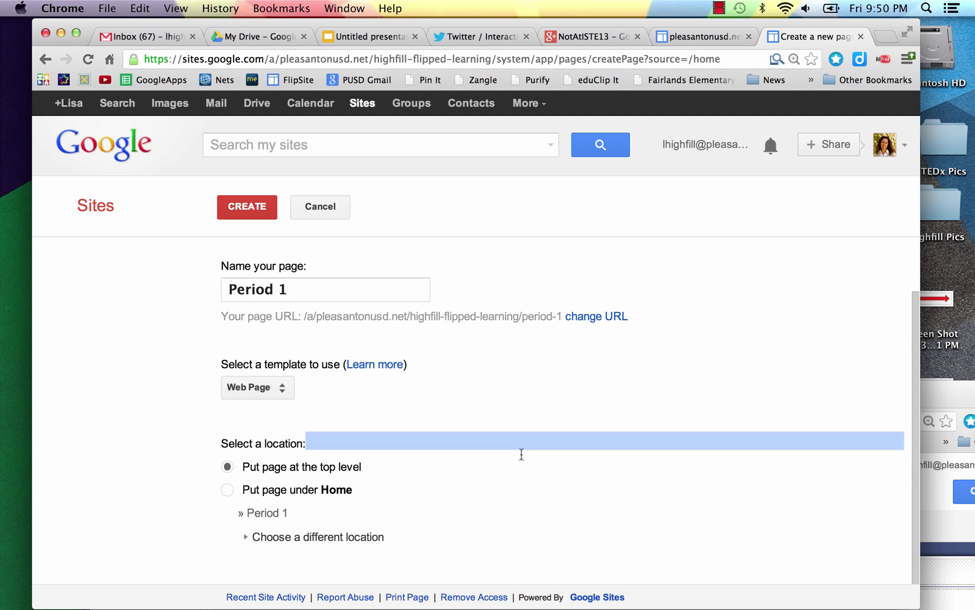
{"action": "scroll", "coordinate": [387, 427], "scroll_direction": "up", "scroll_amount": 2}
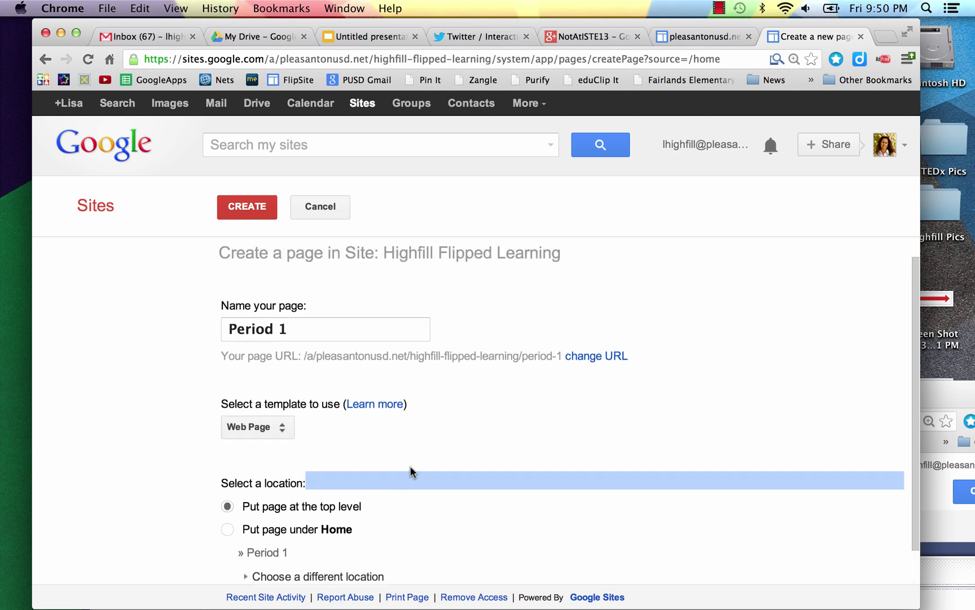
{"action": "left_click", "coordinate": [255, 207]}
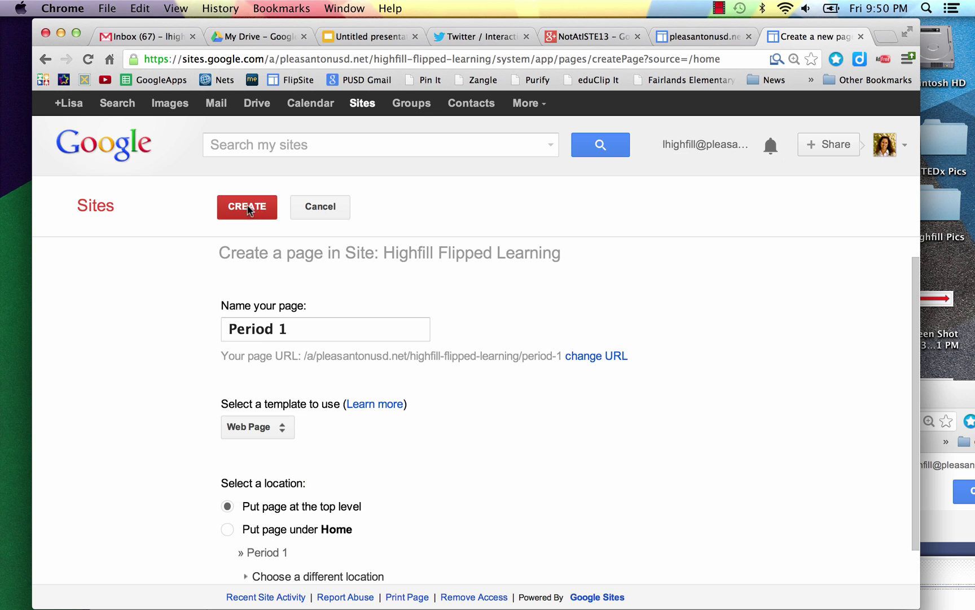
{"action": "left_click", "coordinate": [245, 209]}
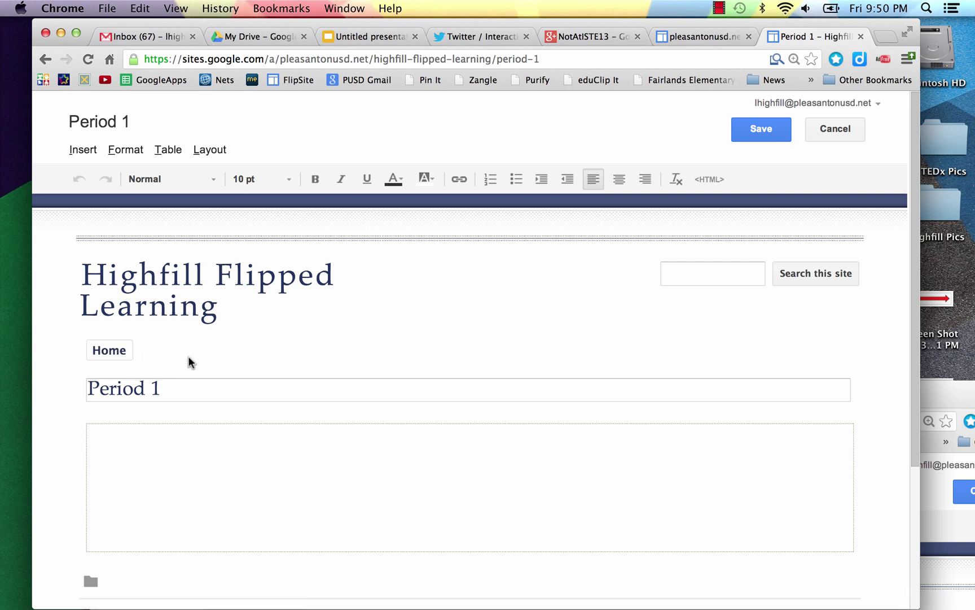
Save the empty Period 1 page and switch to Edit site layout mode
{"action": "left_click", "coordinate": [760, 130]}
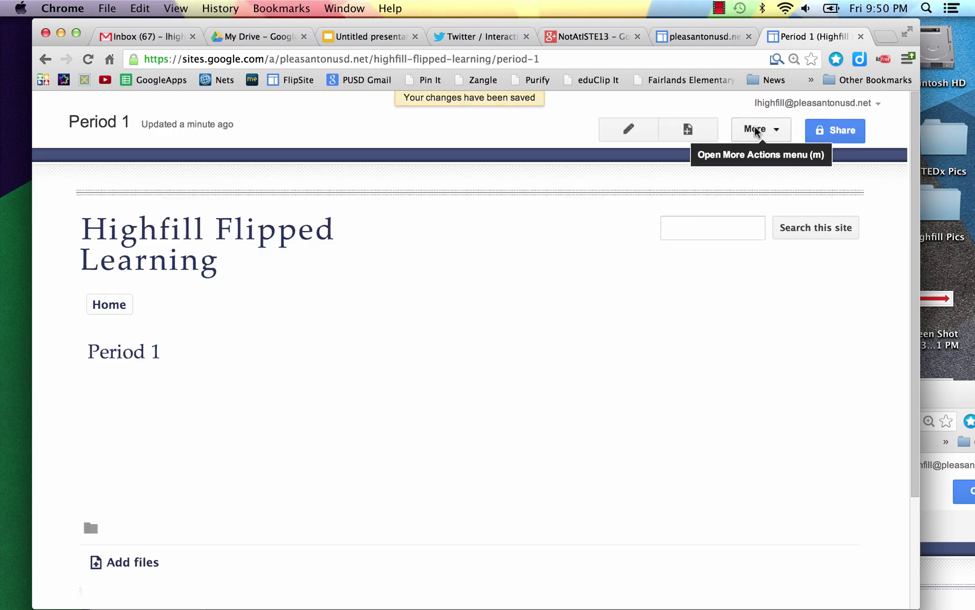
{"action": "left_click", "coordinate": [760, 130]}
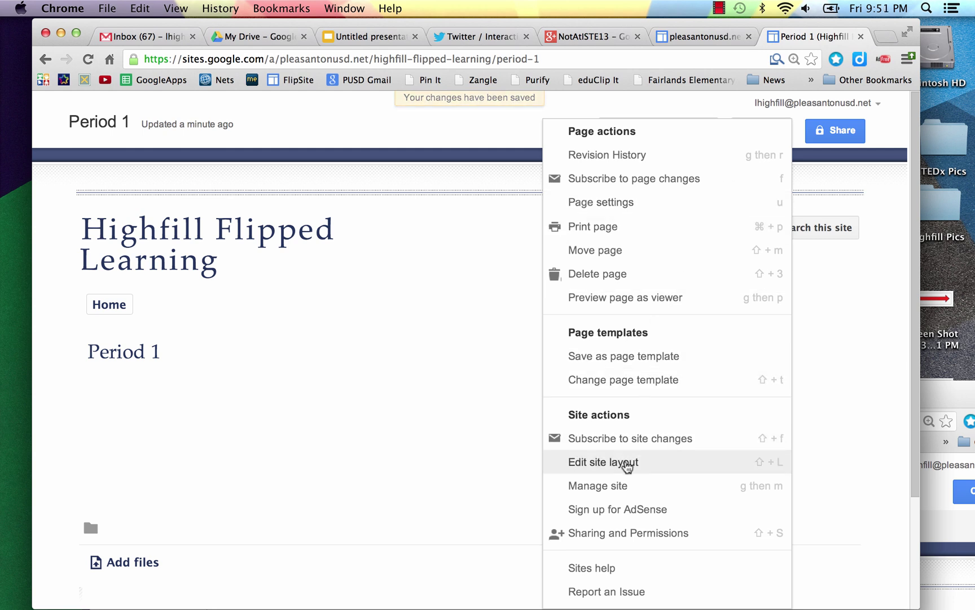
{"action": "left_click", "coordinate": [627, 463]}
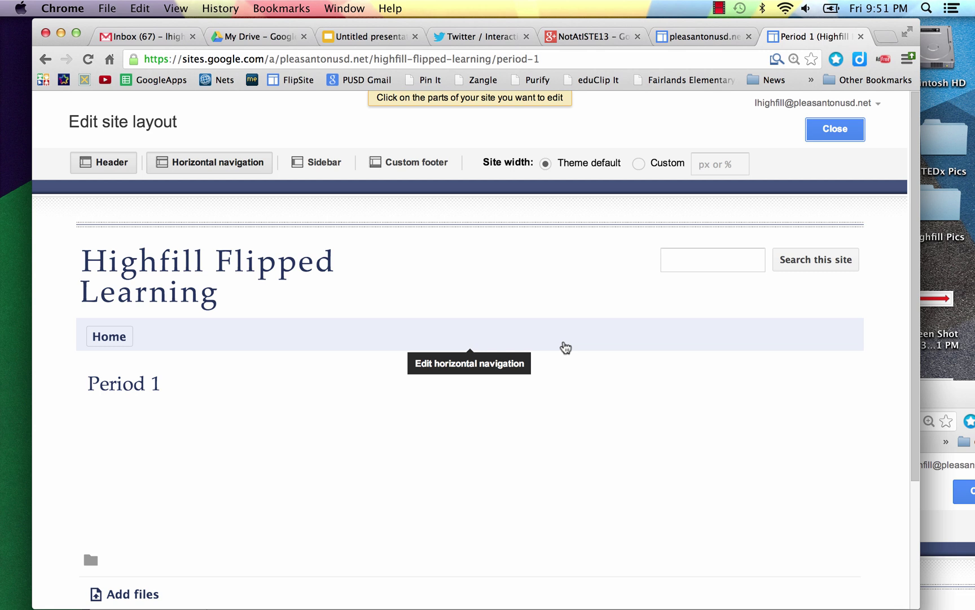
Add Period 1 to the navigation bar, ordered directly after Home
{"action": "left_click", "coordinate": [565, 347]}
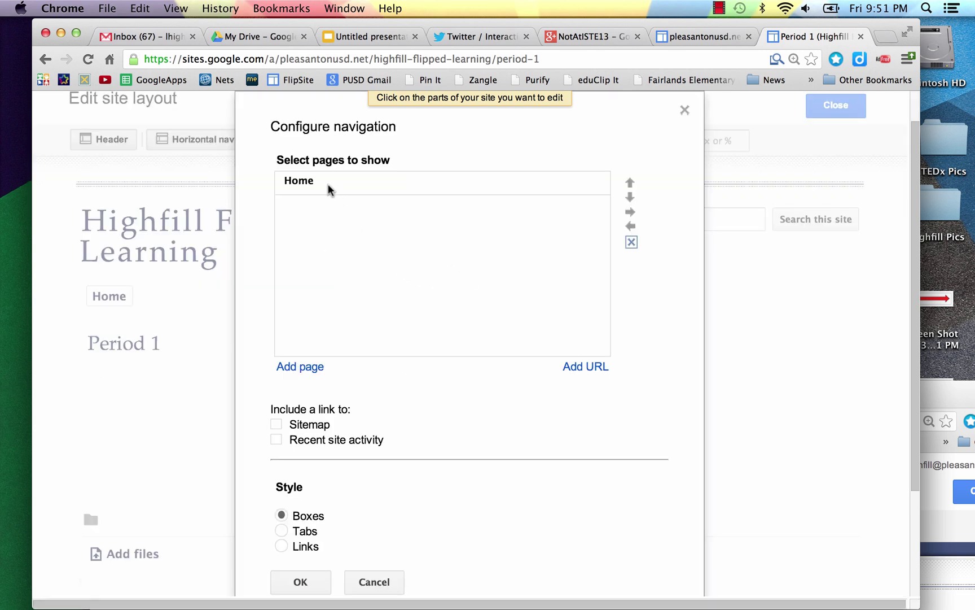
{"action": "left_click", "coordinate": [311, 373]}
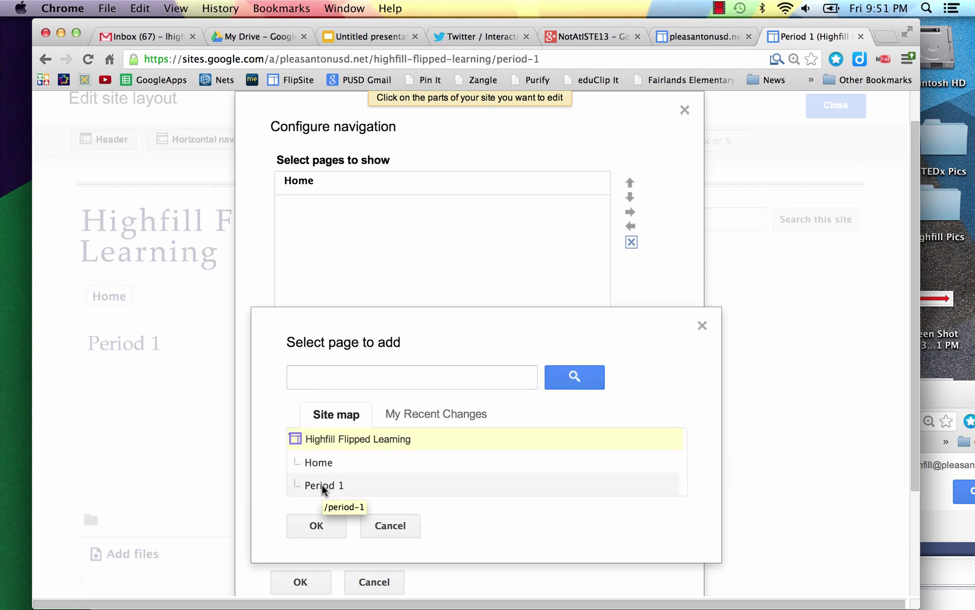
{"action": "left_click", "coordinate": [322, 484]}
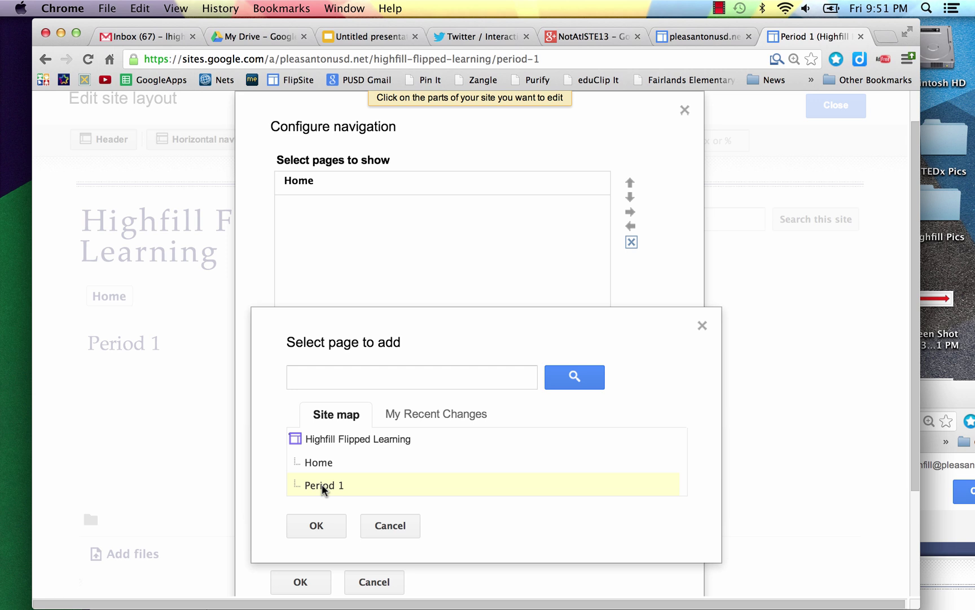
{"action": "left_click", "coordinate": [316, 525]}
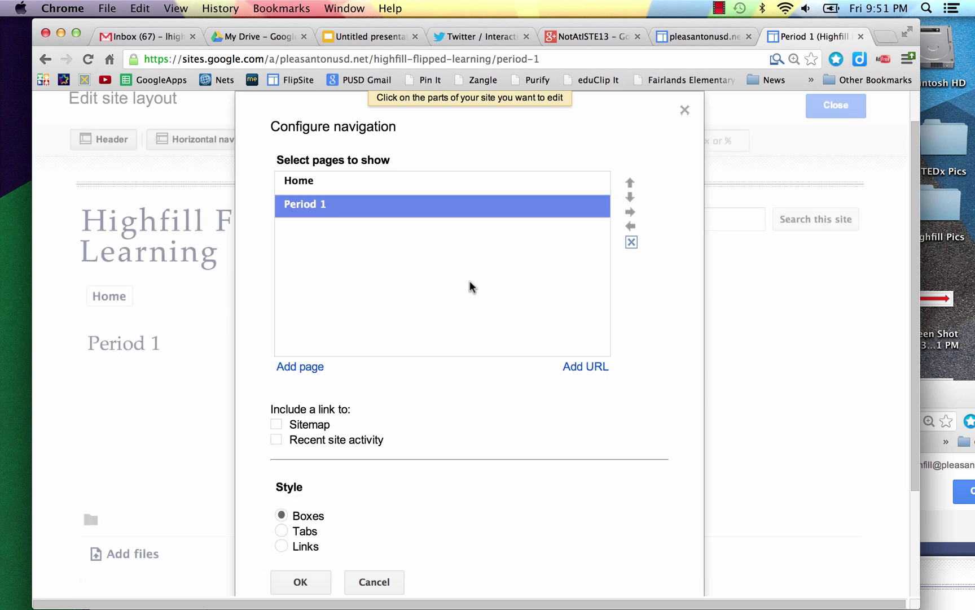
{"action": "left_click", "coordinate": [630, 183]}
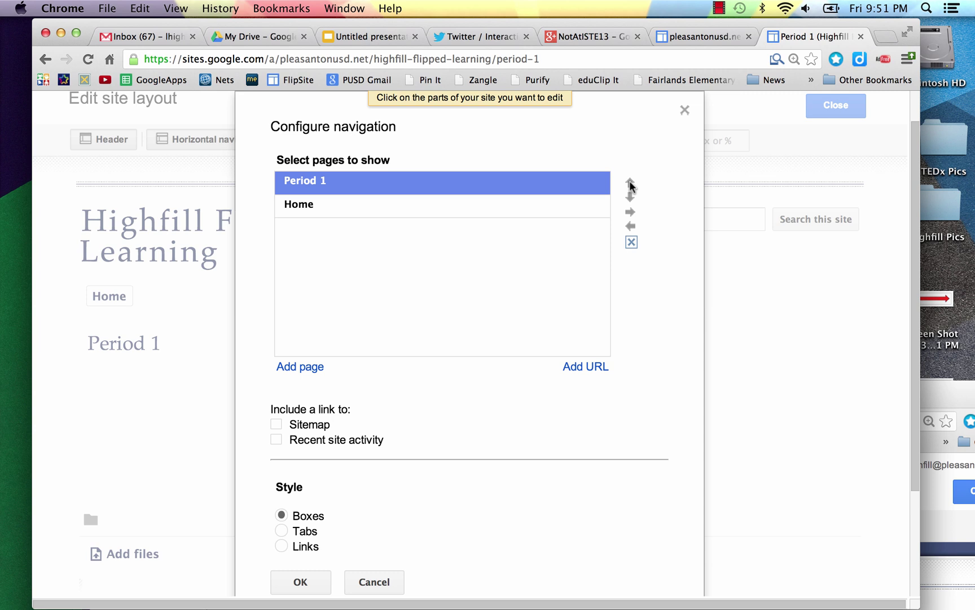
{"action": "left_click", "coordinate": [631, 197]}
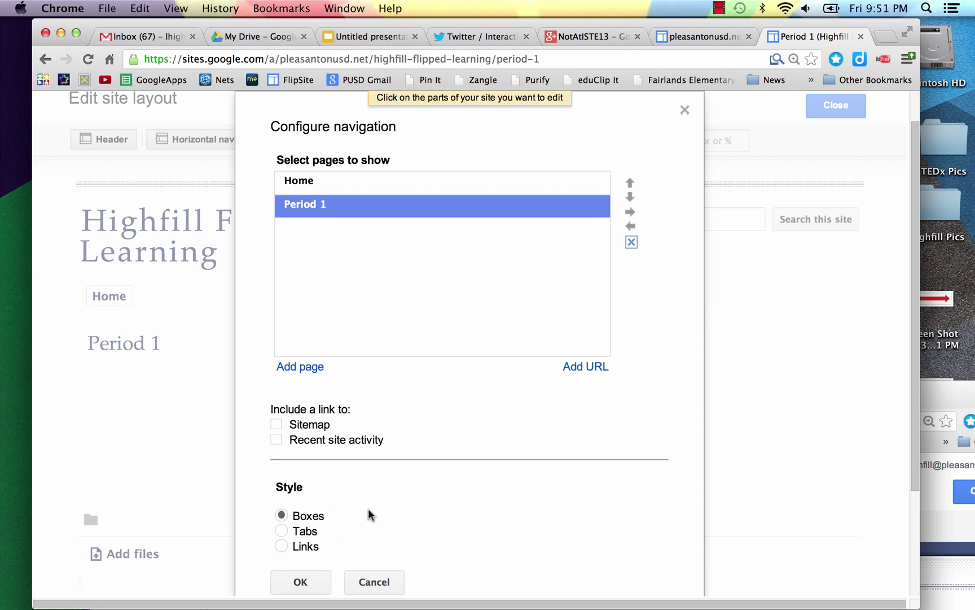
{"action": "left_click", "coordinate": [301, 581]}
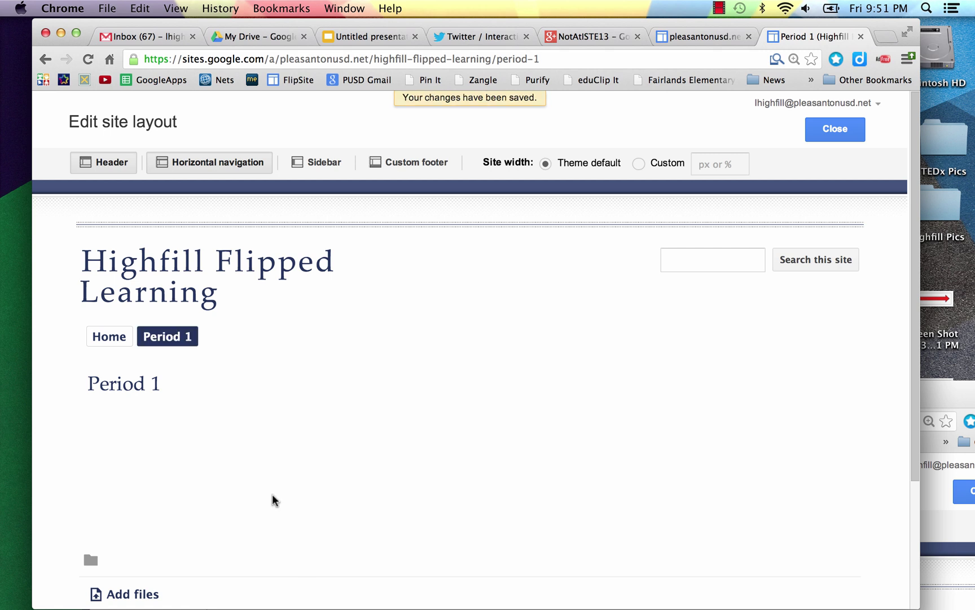
Dismiss the navigation settings unchanged and exit site layout editing
{"action": "left_click", "coordinate": [107, 336]}
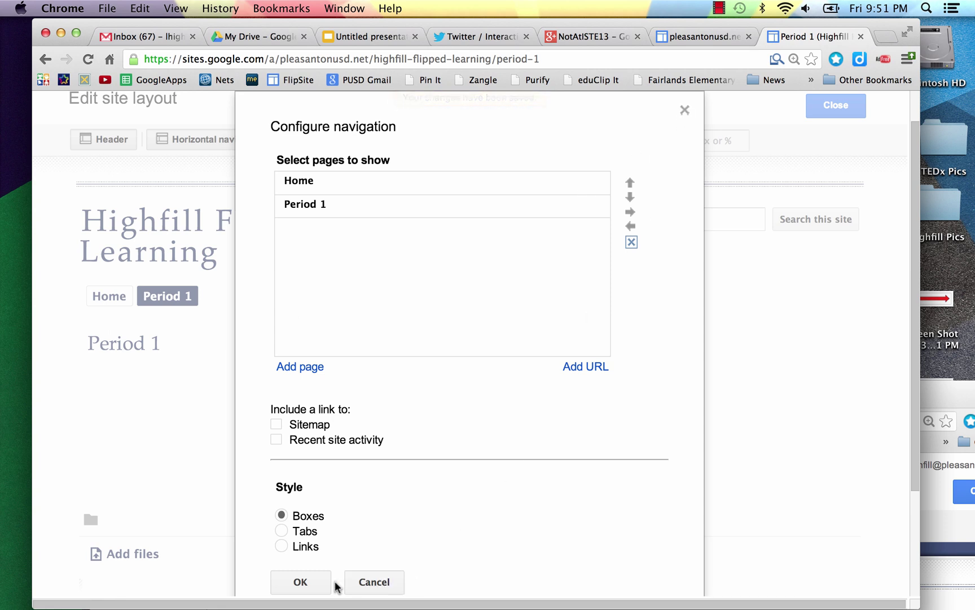
{"action": "left_click", "coordinate": [684, 111]}
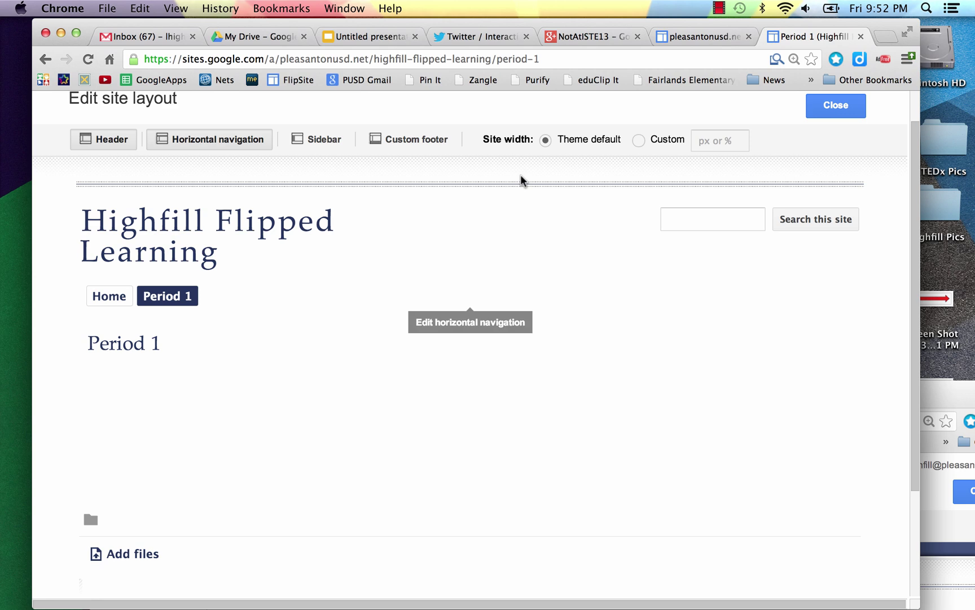
{"action": "left_click", "coordinate": [836, 106]}
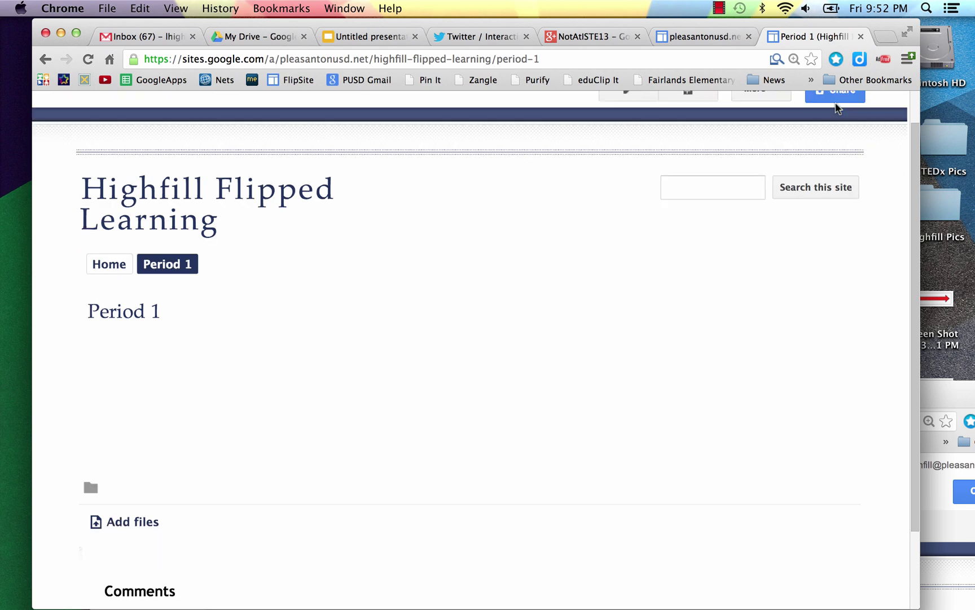
Check the Home and Period 1 navigation links, ending back on Home
{"action": "left_click", "coordinate": [102, 261]}
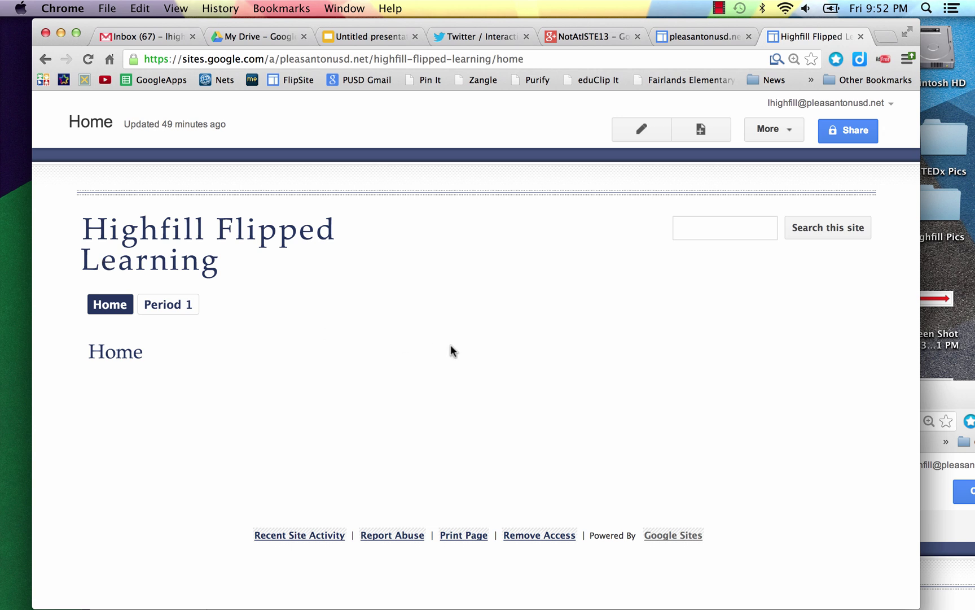
{"action": "left_click", "coordinate": [178, 311]}
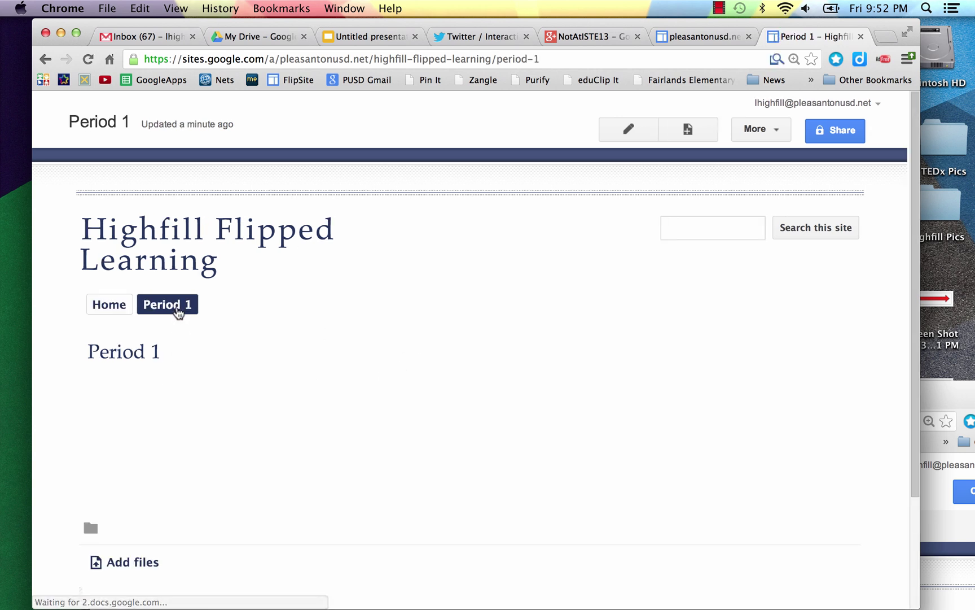
{"action": "left_click", "coordinate": [107, 311]}
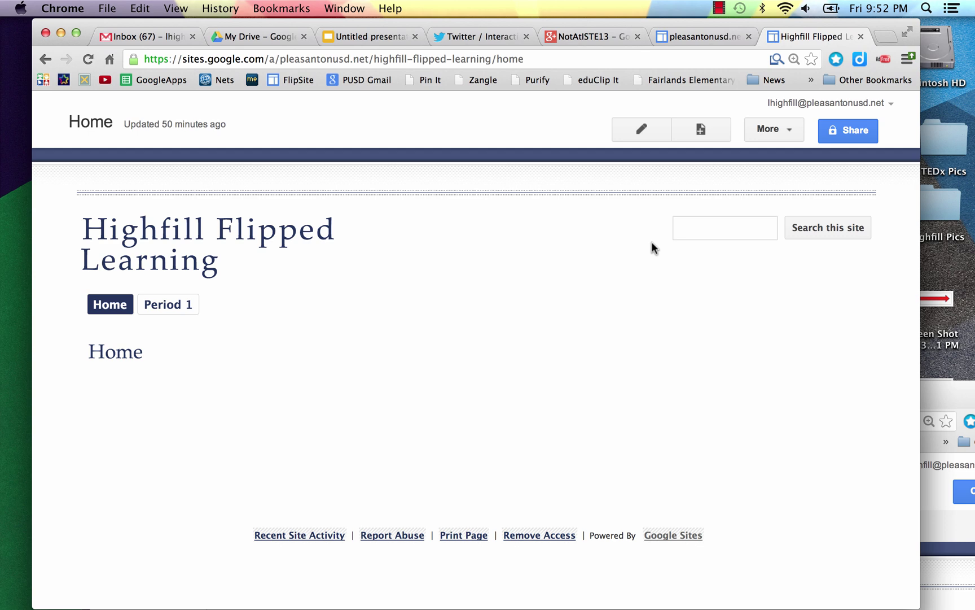
Edit the Home page, apply the Three column layout, and place the cursor in the left column
{"action": "left_click", "coordinate": [643, 130]}
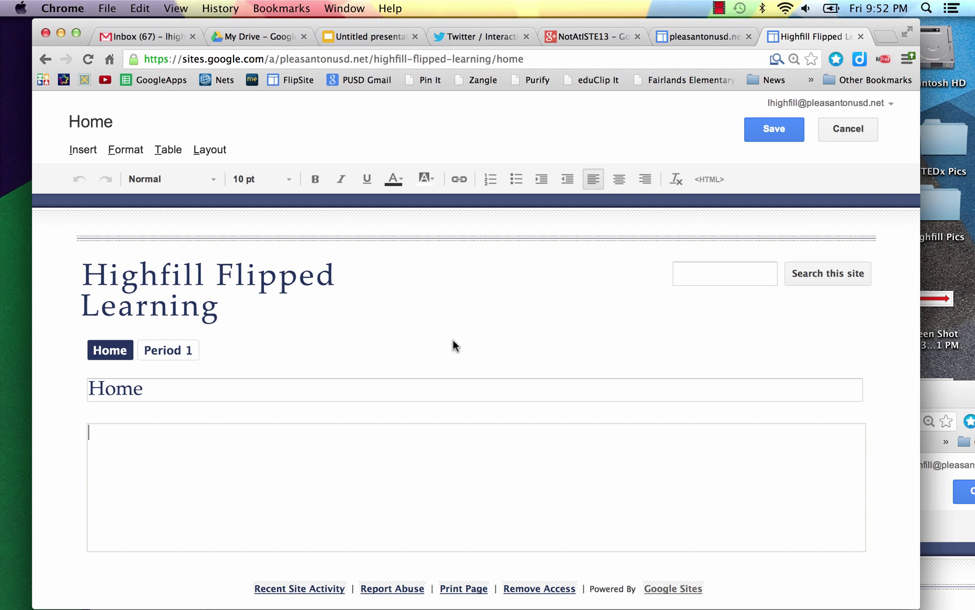
{"action": "left_click", "coordinate": [210, 150]}
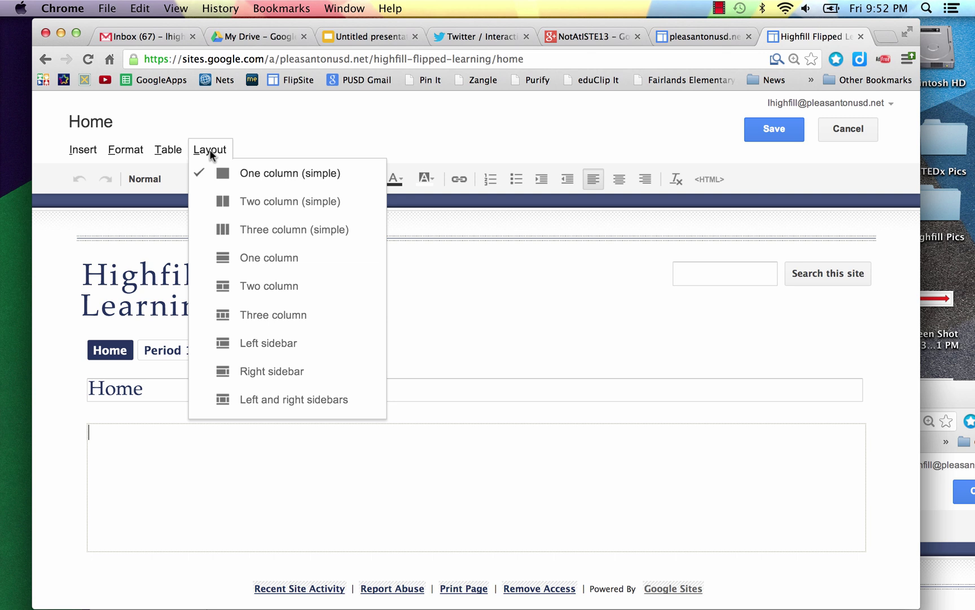
{"action": "left_click", "coordinate": [277, 318]}
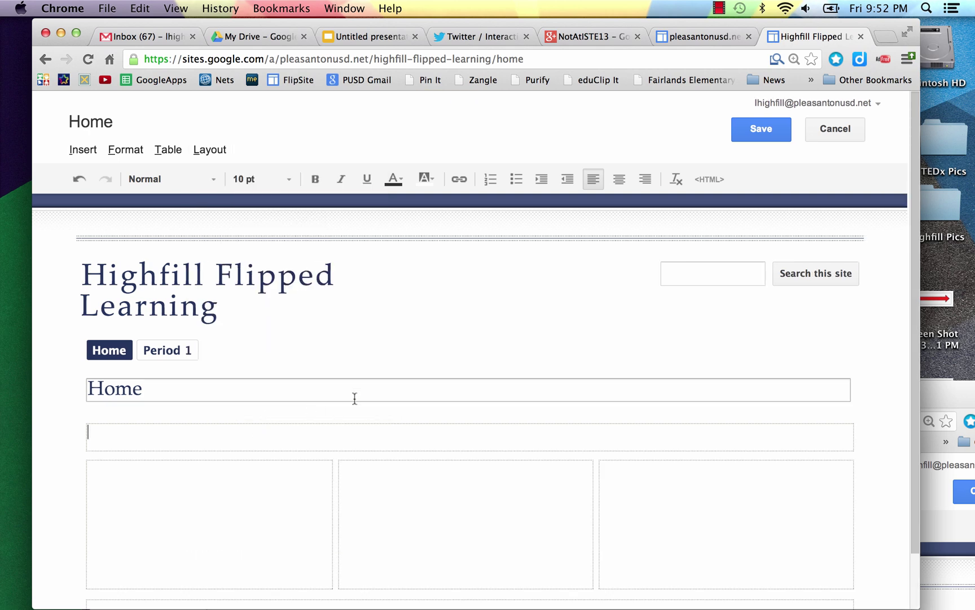
{"action": "scroll", "coordinate": [457, 370], "scroll_direction": "down", "scroll_amount": 3}
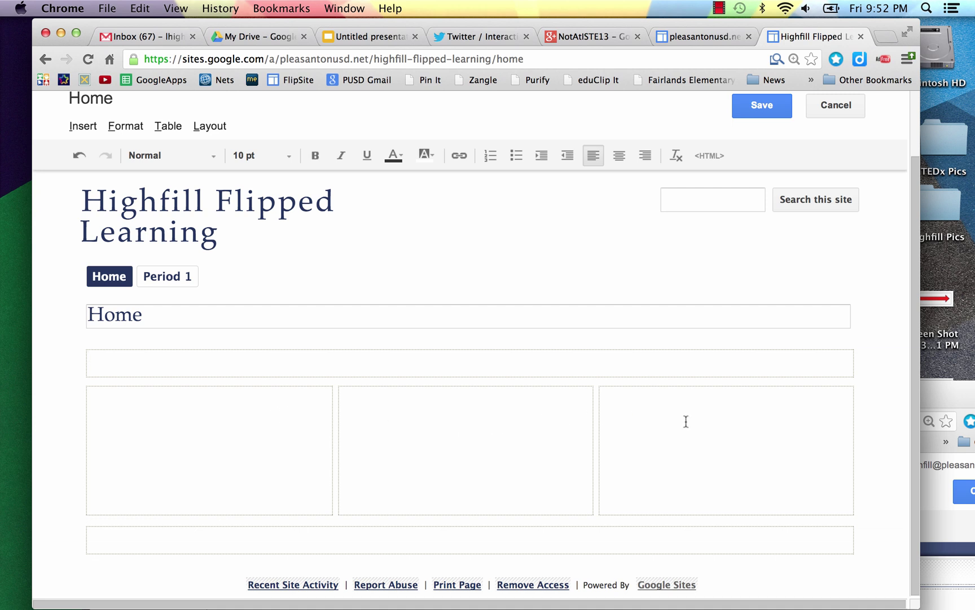
{"action": "left_click", "coordinate": [220, 423]}
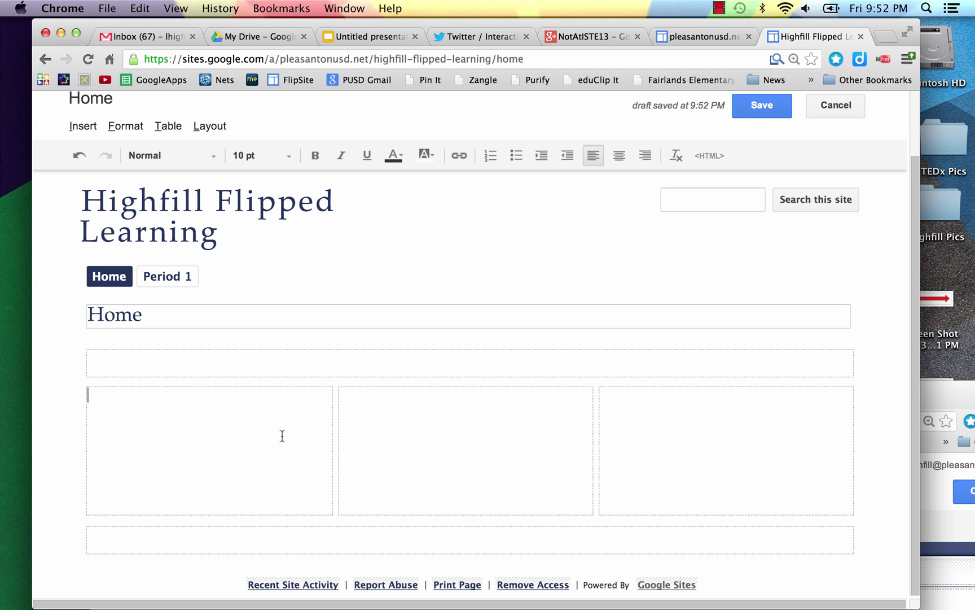
Add a bulleted '1-2 Prime Factorization' item in the left column and select it for linking
{"action": "left_click", "coordinate": [517, 160]}
{"action": "type", "text": "1-"}
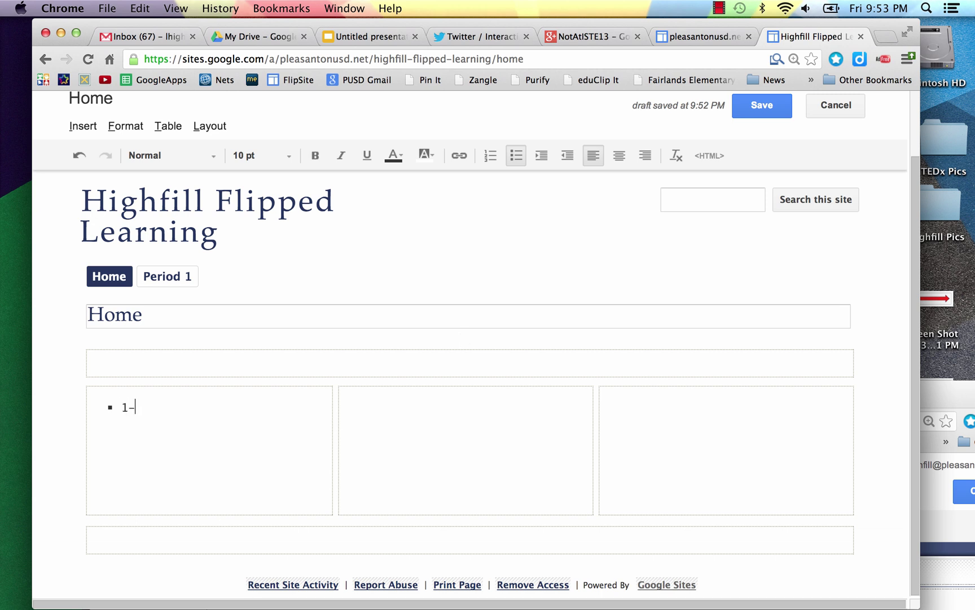
{"action": "type", "text": "2 Prime Factorization"}
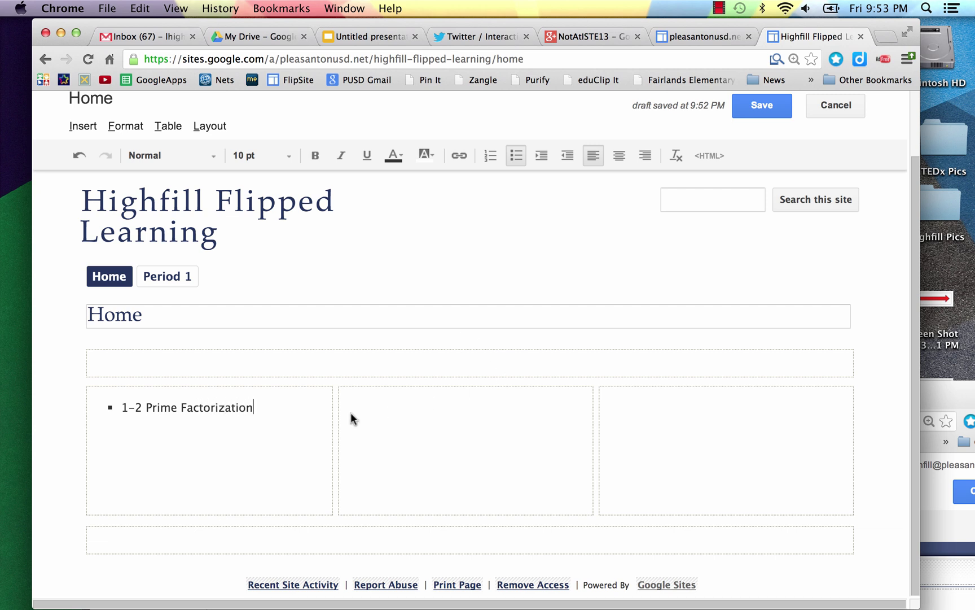
{"action": "left_click_drag", "start_coordinate": [254, 408], "coordinate": [123, 414]}
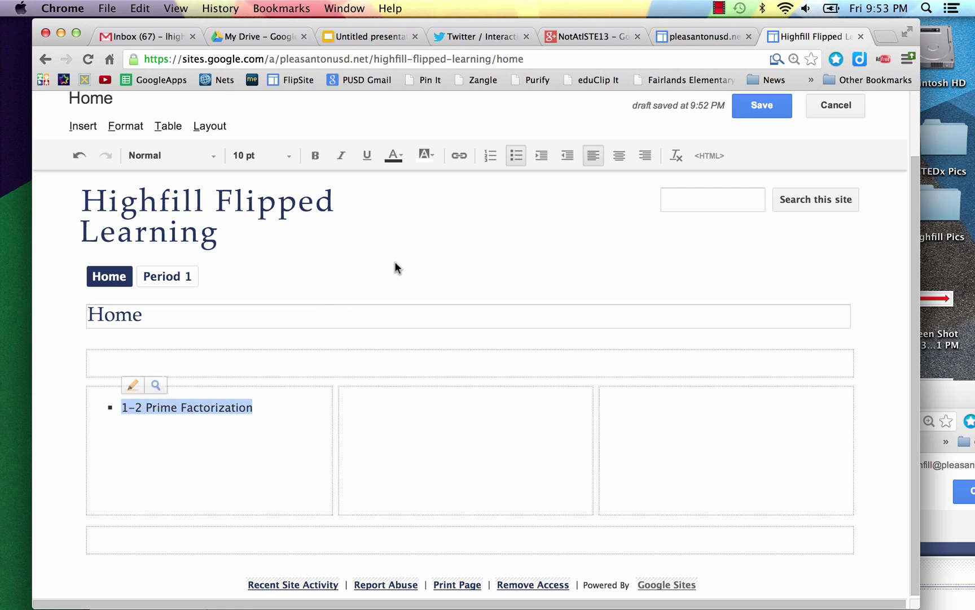
{"action": "left_click", "coordinate": [459, 156]}
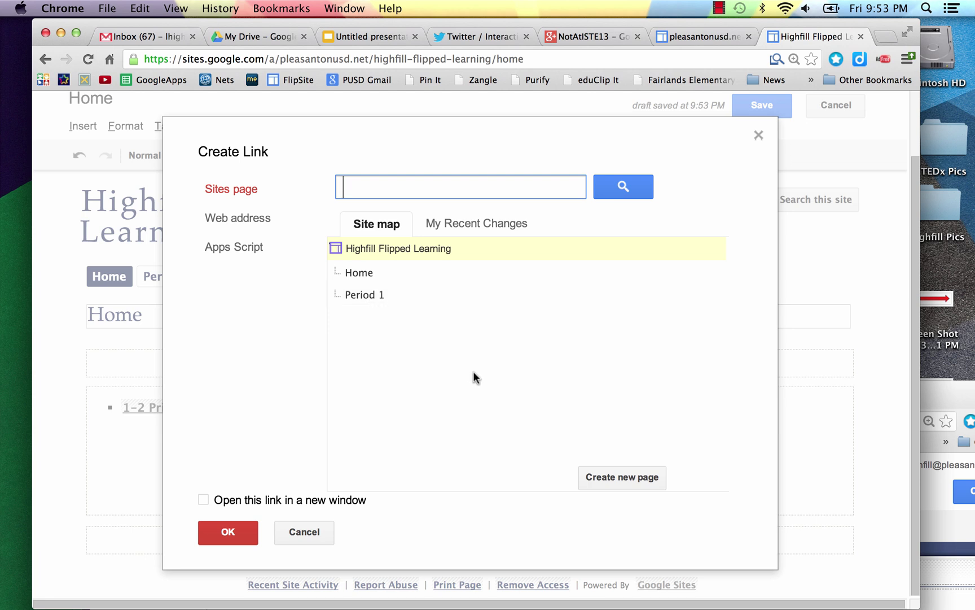
Link the bullet to a new top-level page titled '1-2 Prime Factorization'
{"action": "left_click", "coordinate": [612, 478]}
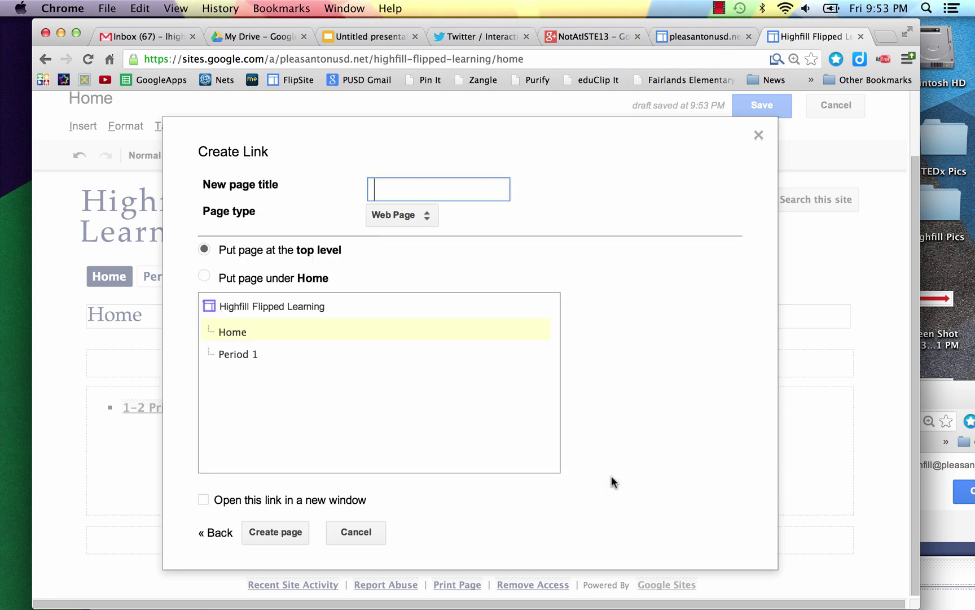
{"action": "type", "text": "1-2 Prime Factorization"}
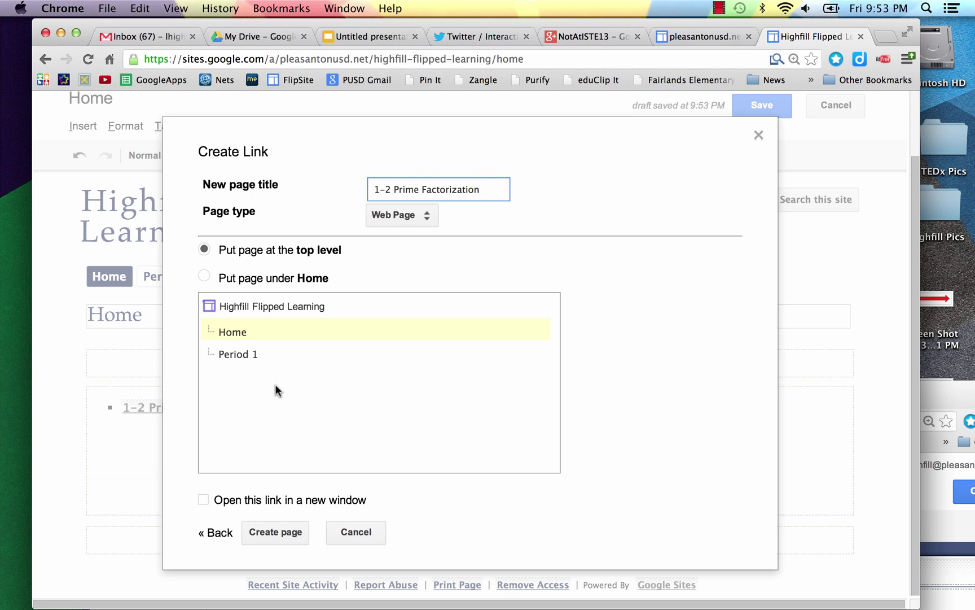
{"action": "left_click", "coordinate": [274, 533]}
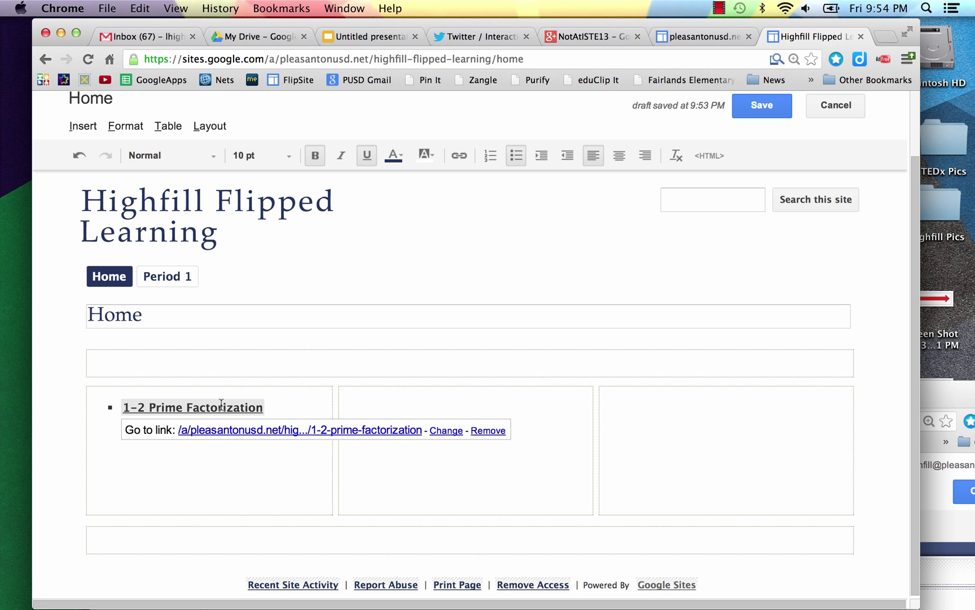
Save the Home page and follow its 1-2 Prime Factorization link
{"action": "left_click", "coordinate": [756, 107]}
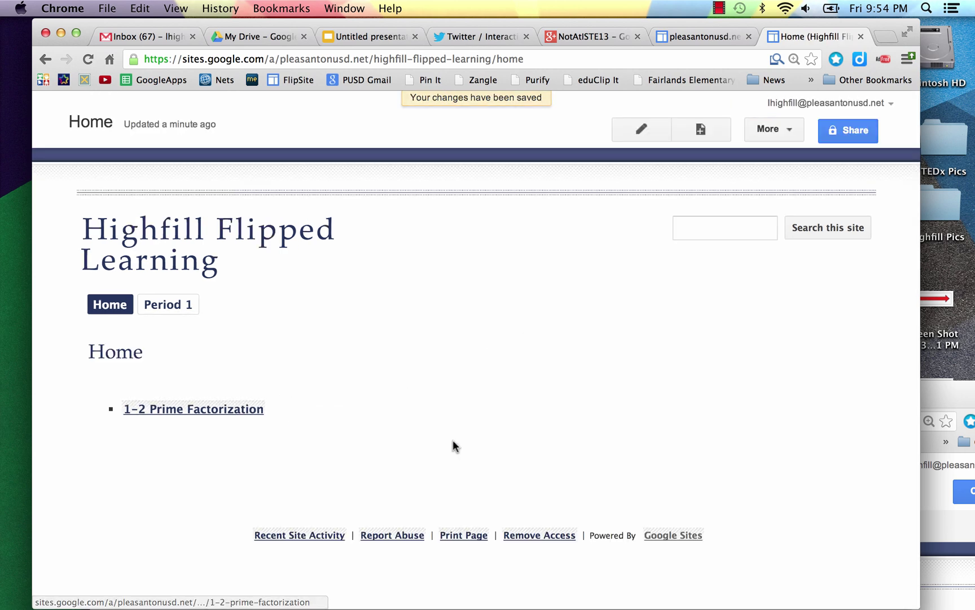
{"action": "left_click", "coordinate": [208, 415]}
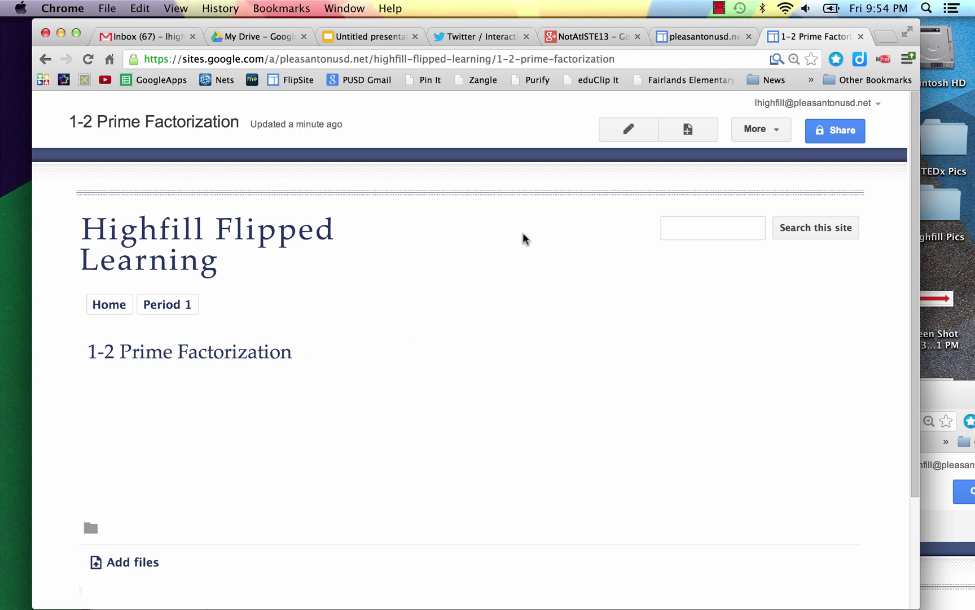
Edit the 1-2 Prime Factorization page, apply the Two column layout, and place the cursor in the left column
{"action": "left_click", "coordinate": [627, 131]}
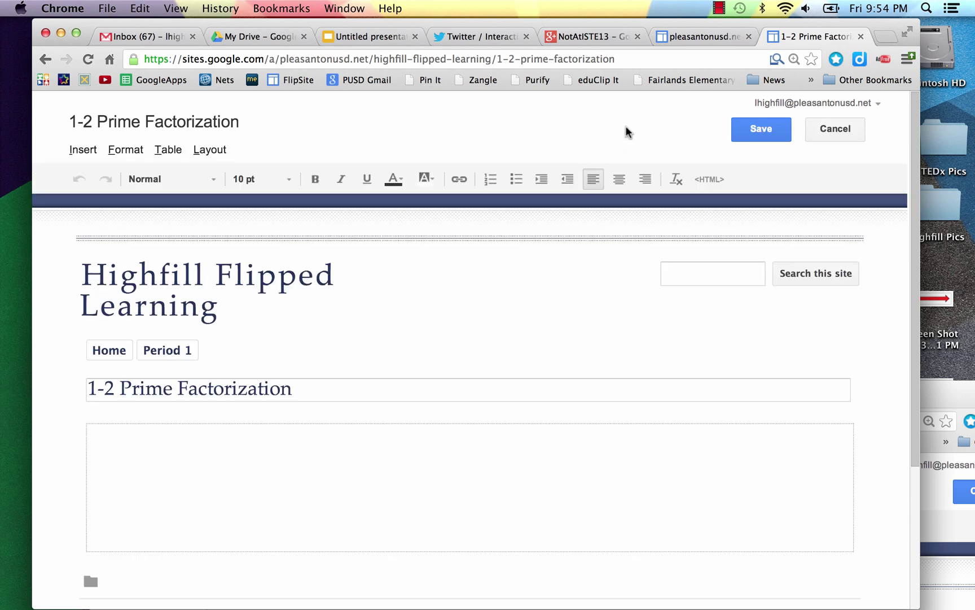
{"action": "left_click", "coordinate": [210, 150]}
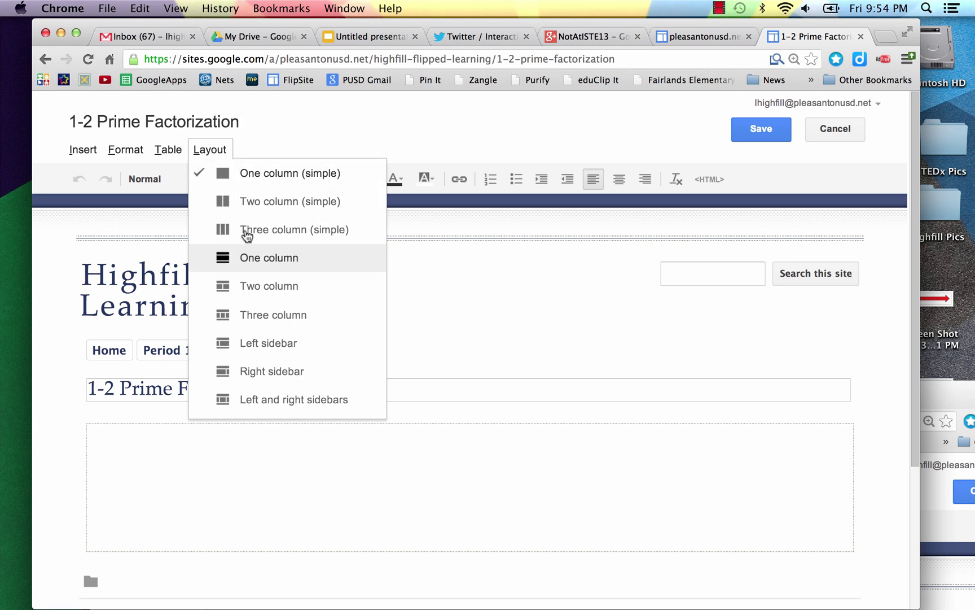
{"action": "left_click", "coordinate": [256, 286]}
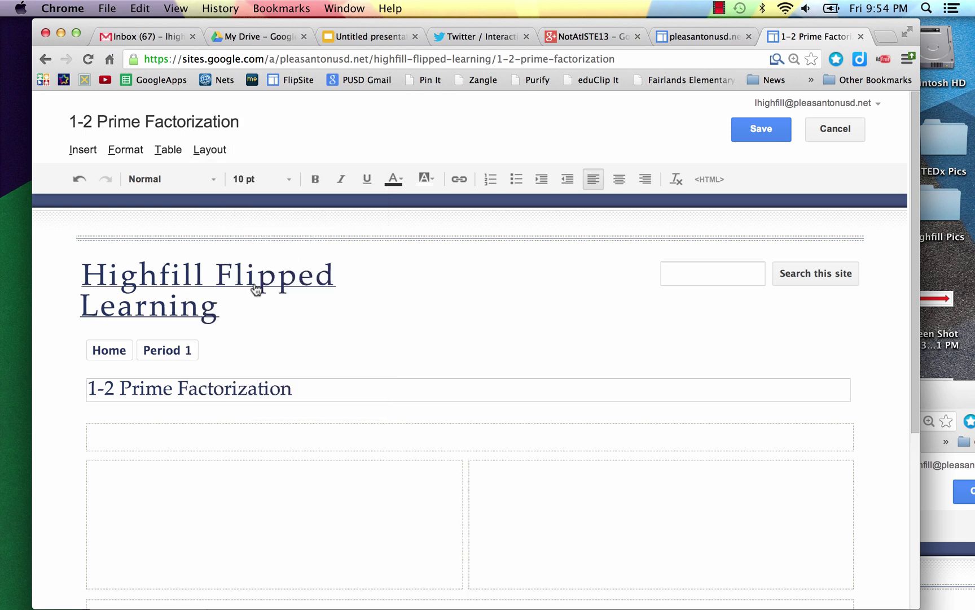
{"action": "scroll", "coordinate": [464, 322], "scroll_direction": "down", "scroll_amount": 5}
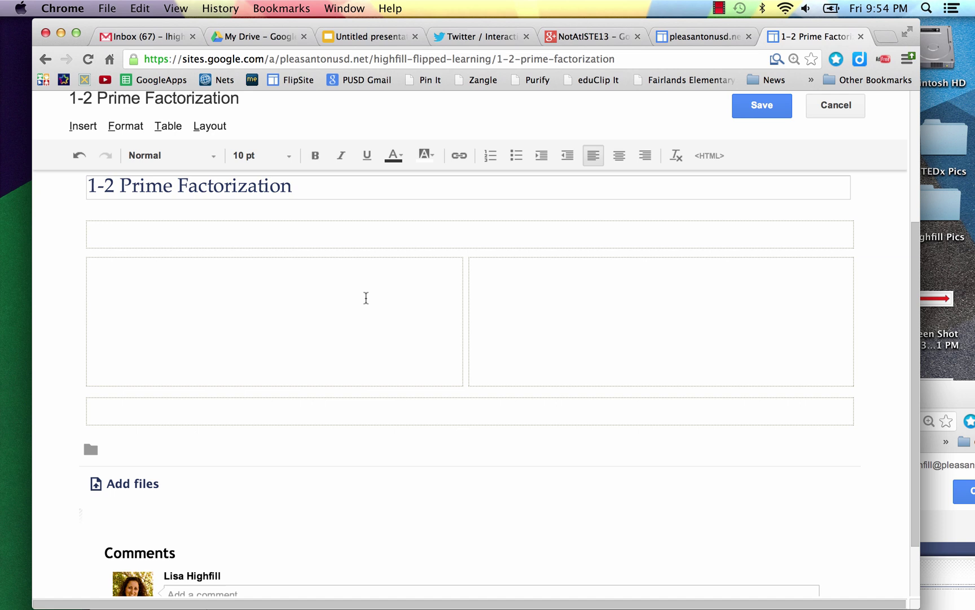
{"action": "left_click", "coordinate": [309, 289]}
{"action": "scroll", "coordinate": [308, 290], "scroll_direction": "up", "scroll_amount": 1}
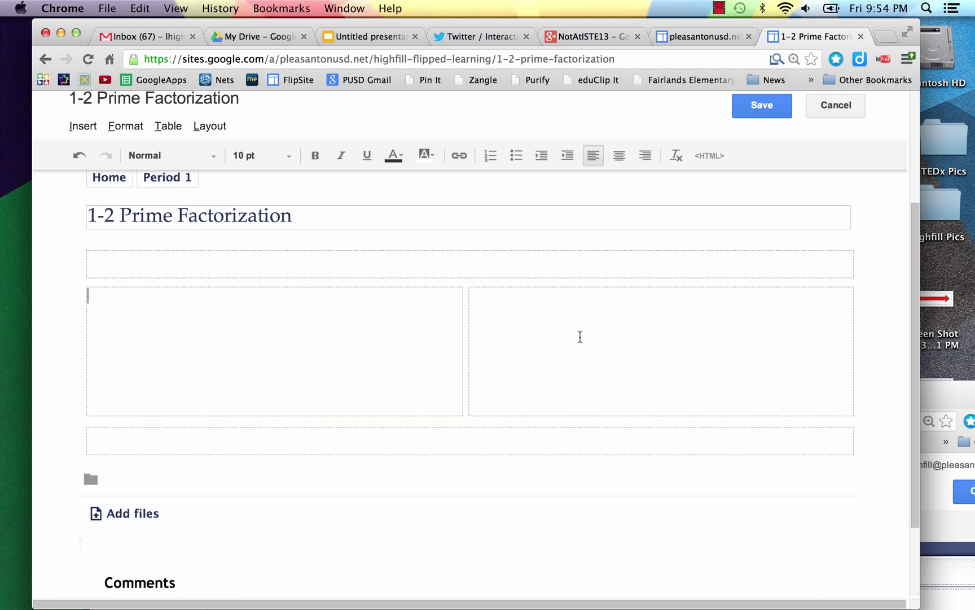
{"action": "scroll", "coordinate": [580, 336], "scroll_direction": "up", "scroll_amount": 1}
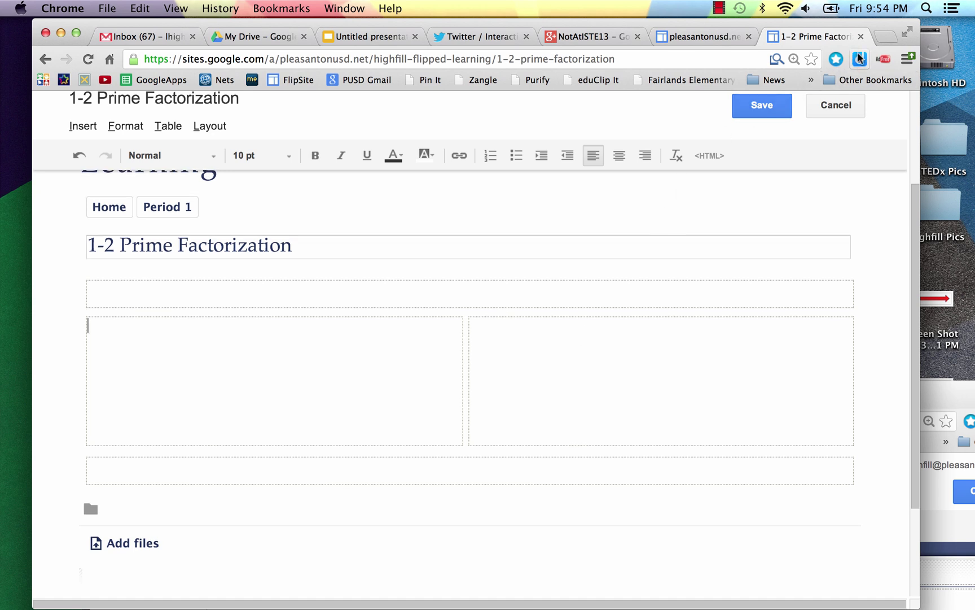
Go to Educreations in a new tab and open the 1-2 Prime Factorization lesson
{"action": "left_click", "coordinate": [882, 39]}
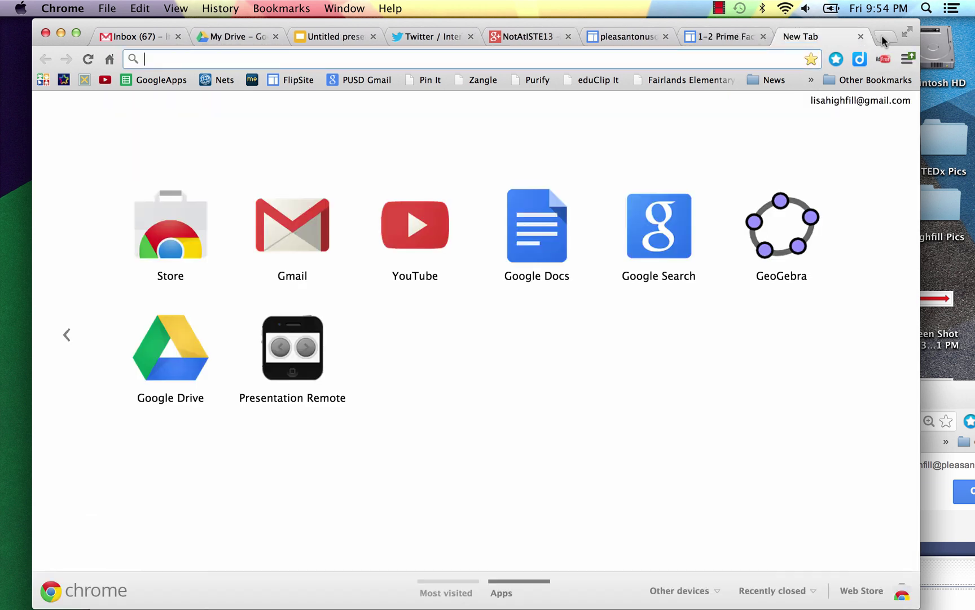
{"action": "type", "text": "educreations.com"}
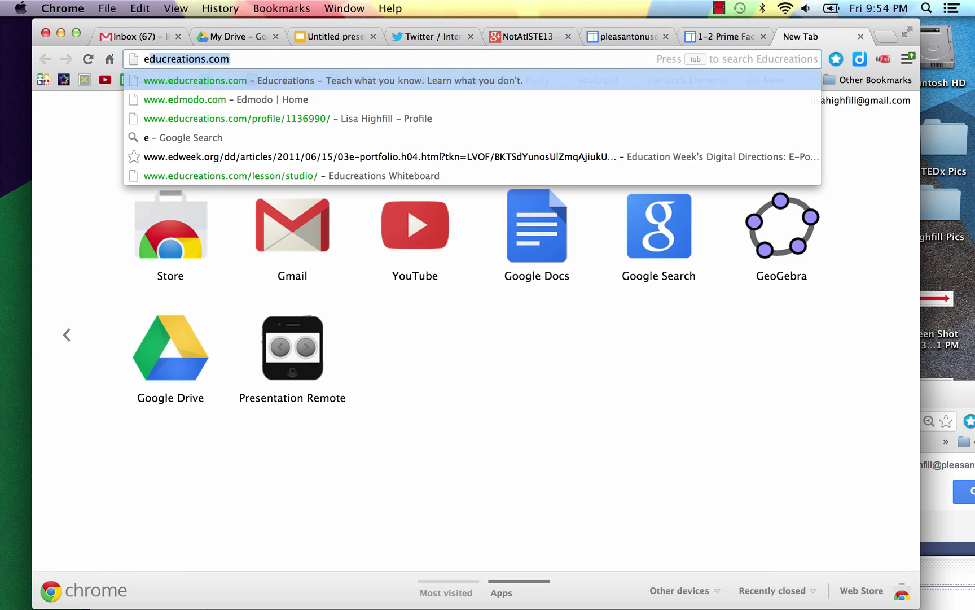
{"action": "key", "text": "Return"}
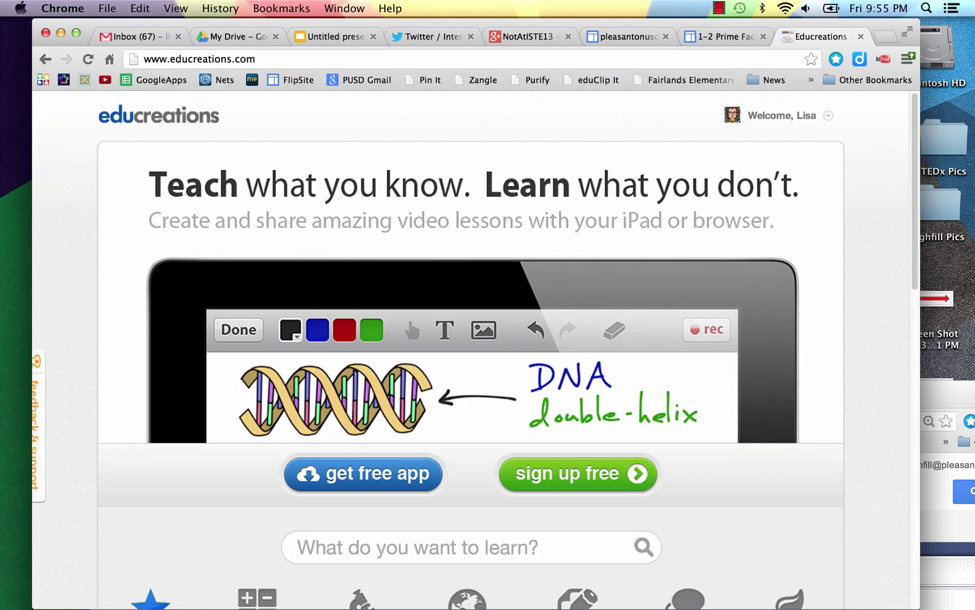
{"action": "left_click", "coordinate": [777, 117]}
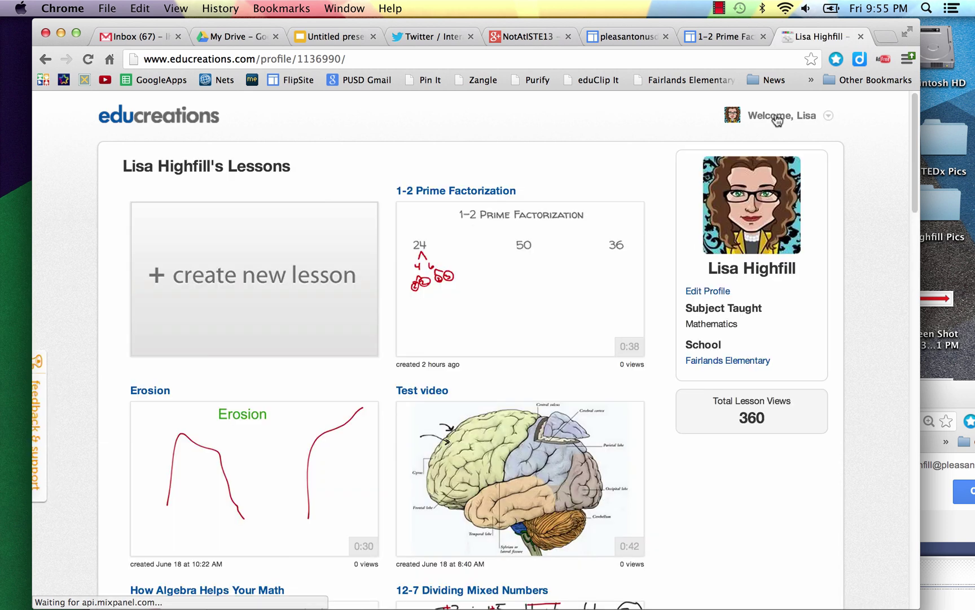
{"action": "left_click", "coordinate": [548, 296]}
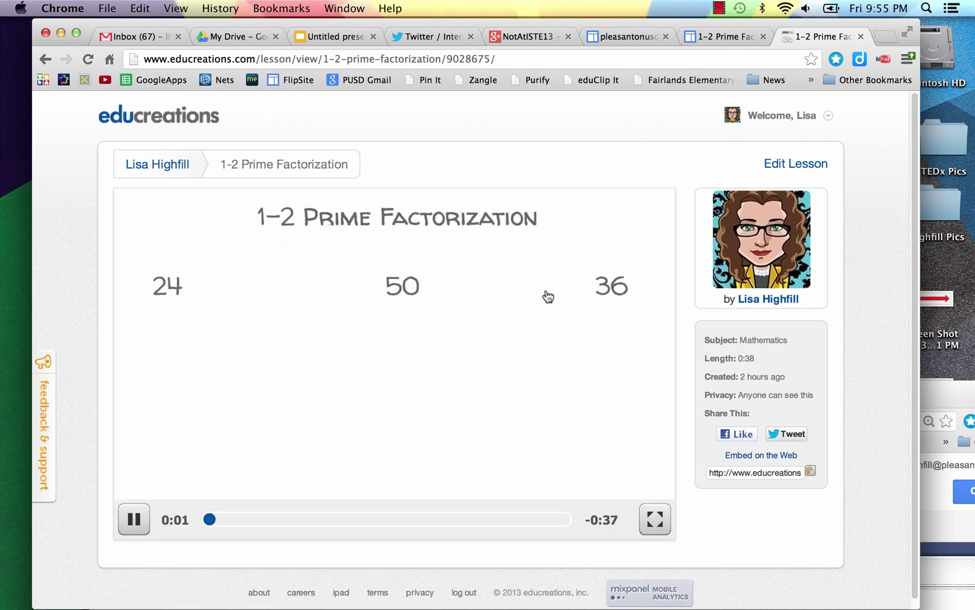
Pause the lesson and copy its iframe embed code from the Embed on the Web dialog
{"action": "left_click", "coordinate": [136, 529]}
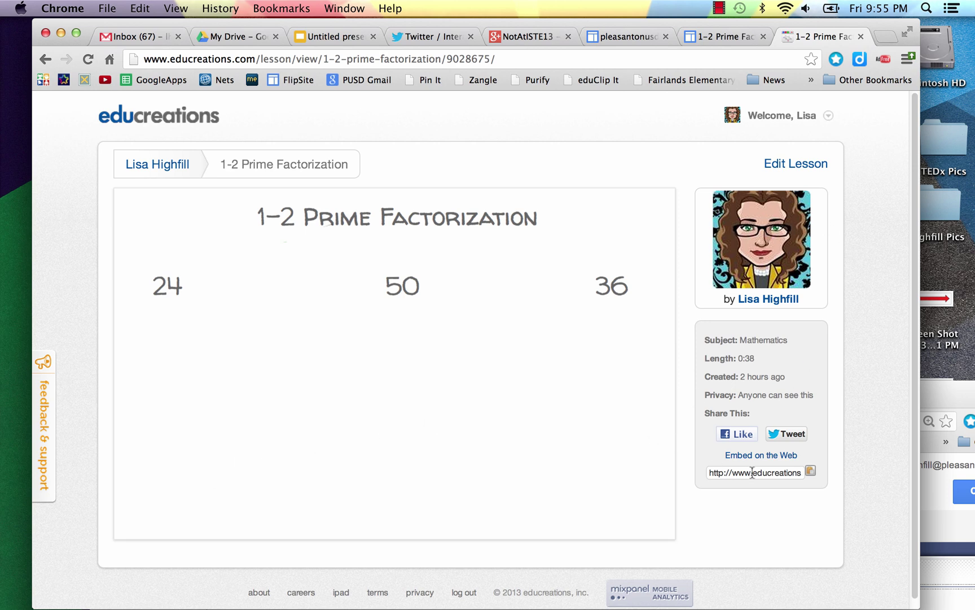
{"action": "left_click", "coordinate": [748, 456]}
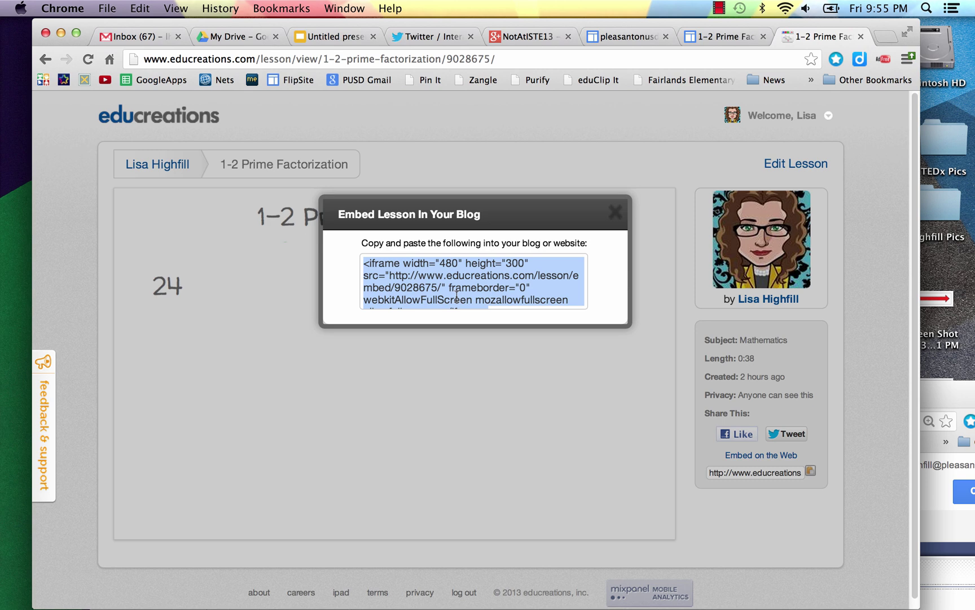
{"action": "left_click", "coordinate": [615, 213]}
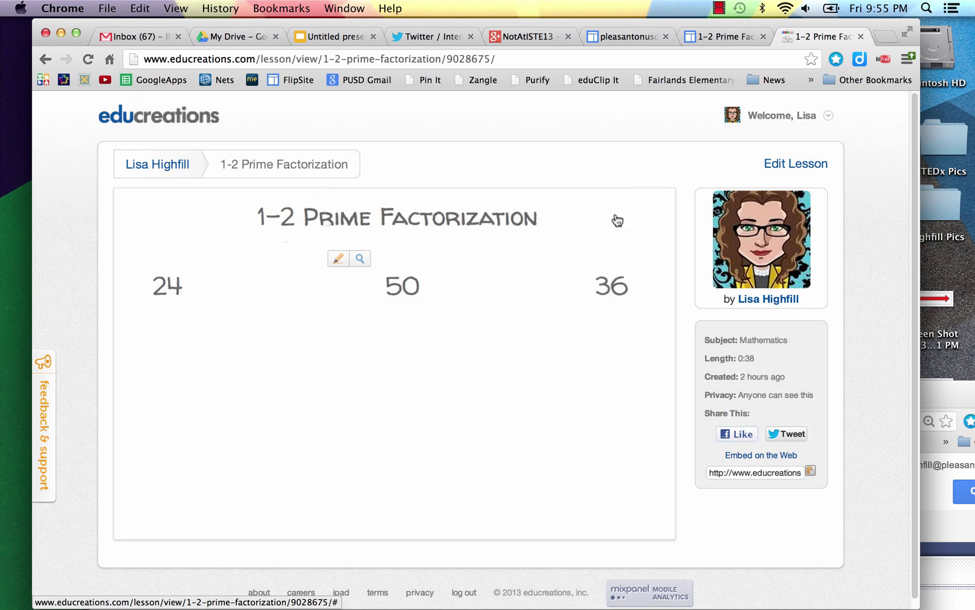
Back on the Sites page, place the cursor in the left column
{"action": "left_click", "coordinate": [719, 35]}
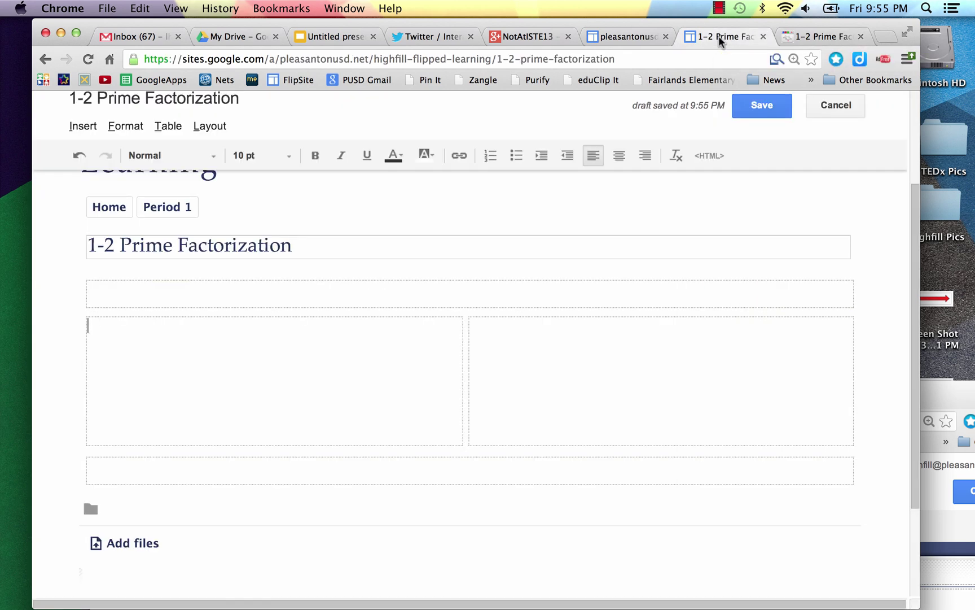
{"action": "scroll", "coordinate": [648, 268], "scroll_direction": "up", "scroll_amount": 3}
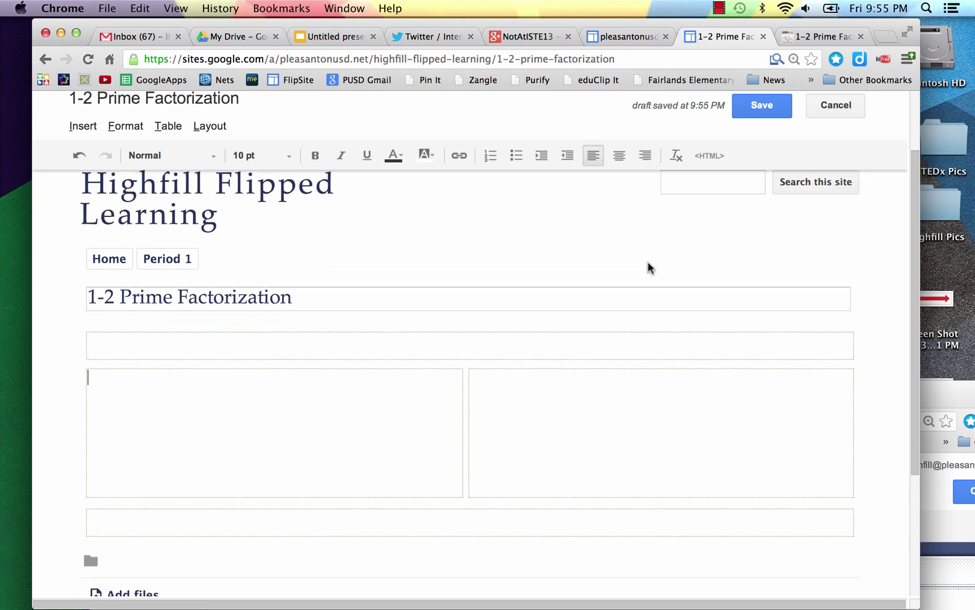
{"action": "scroll", "coordinate": [648, 268], "scroll_direction": "up", "scroll_amount": 2}
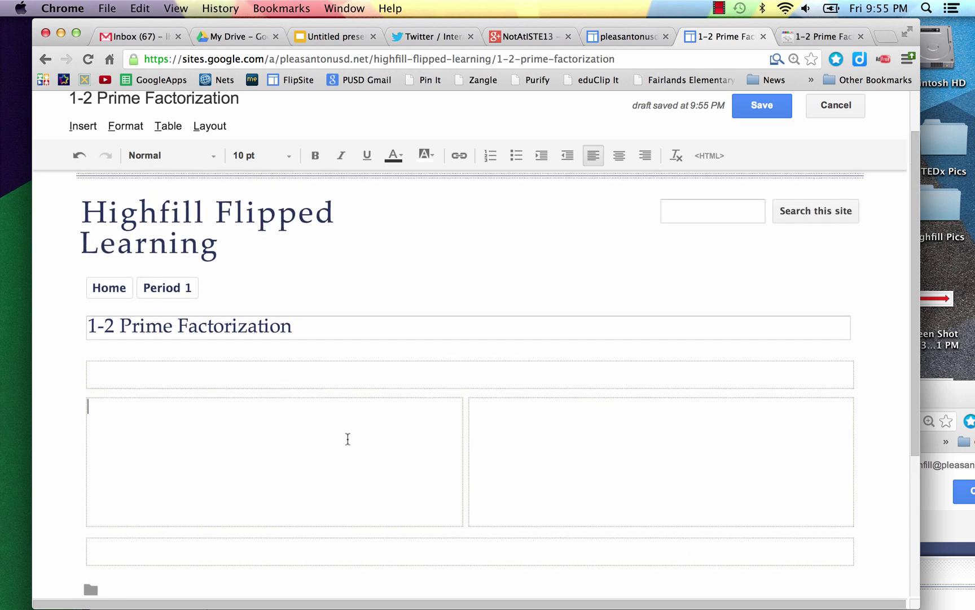
{"action": "left_click", "coordinate": [240, 426]}
{"action": "type", "text": "vfb"}
{"action": "key", "text": "BackSpace"}
{"action": "key", "text": "BackSpace"}
{"action": "key", "text": "BackSpace"}
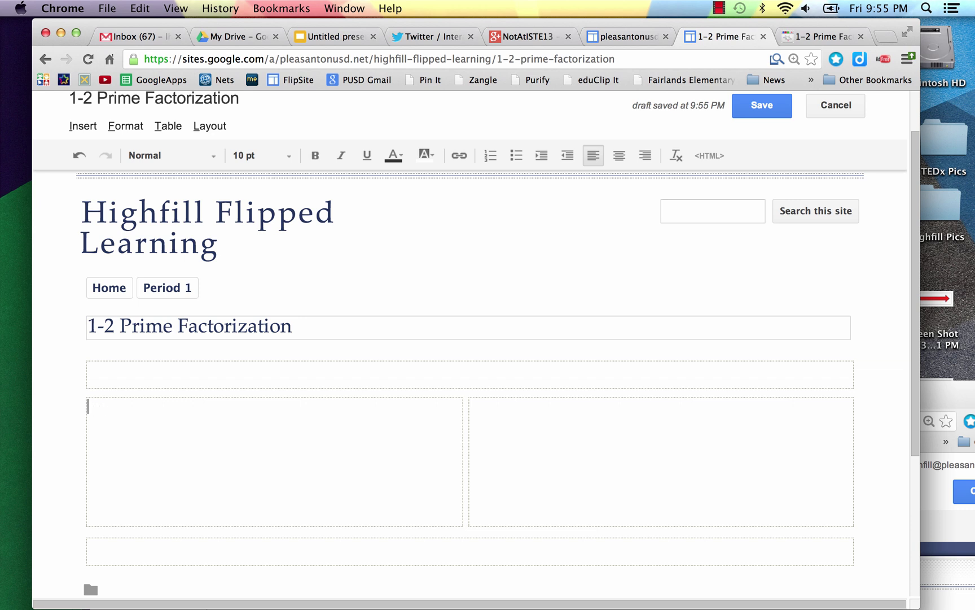
Paste the Educreations iframe code into the page's HTML source and update it
{"action": "left_click", "coordinate": [709, 160]}
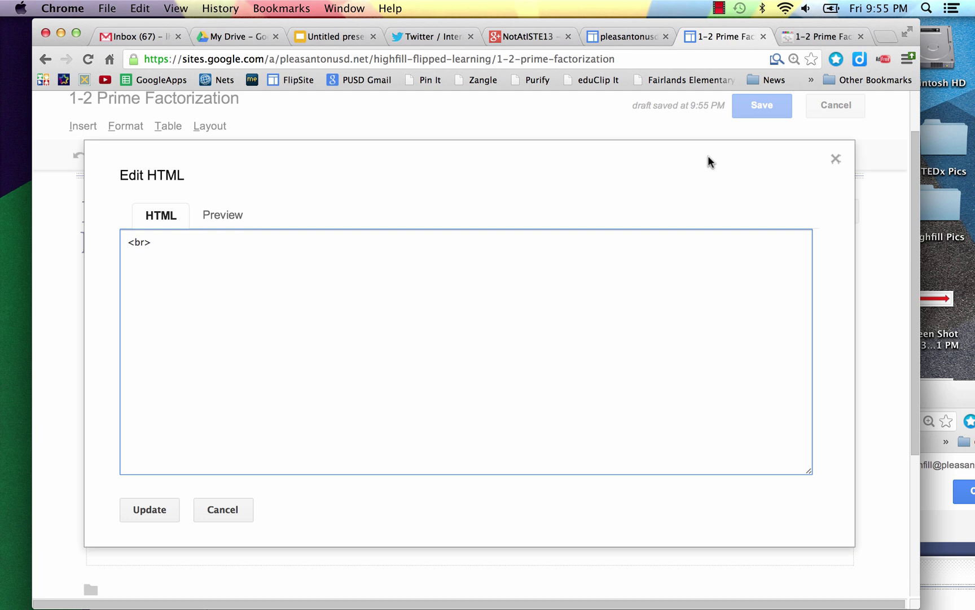
{"action": "type", "text": "<iframe width=\"480\" height=\"300\" src=\"http://www.educreations.com/lesson/embed/9028675/\" frameborder=\"0\" webkitAllowFullScreen mozallowfullscreen allowfullscreen></iframe>"}
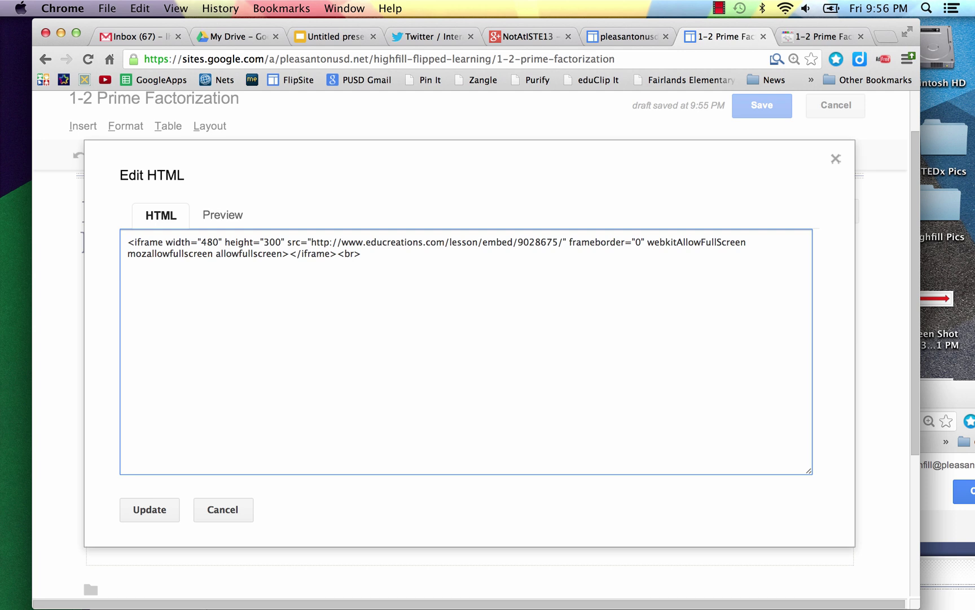
{"action": "left_click", "coordinate": [157, 510]}
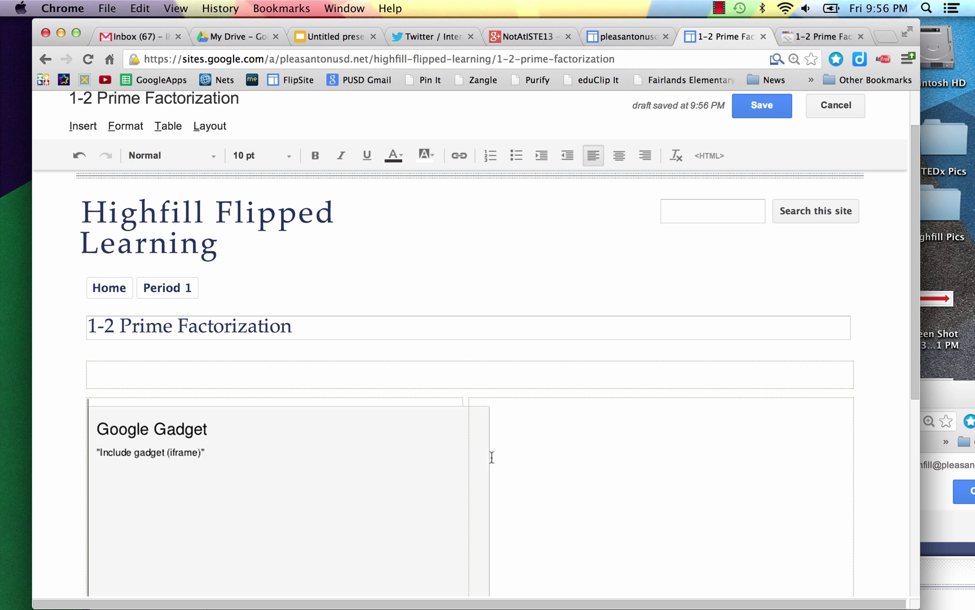
{"action": "scroll", "coordinate": [492, 457], "scroll_direction": "down", "scroll_amount": 4}
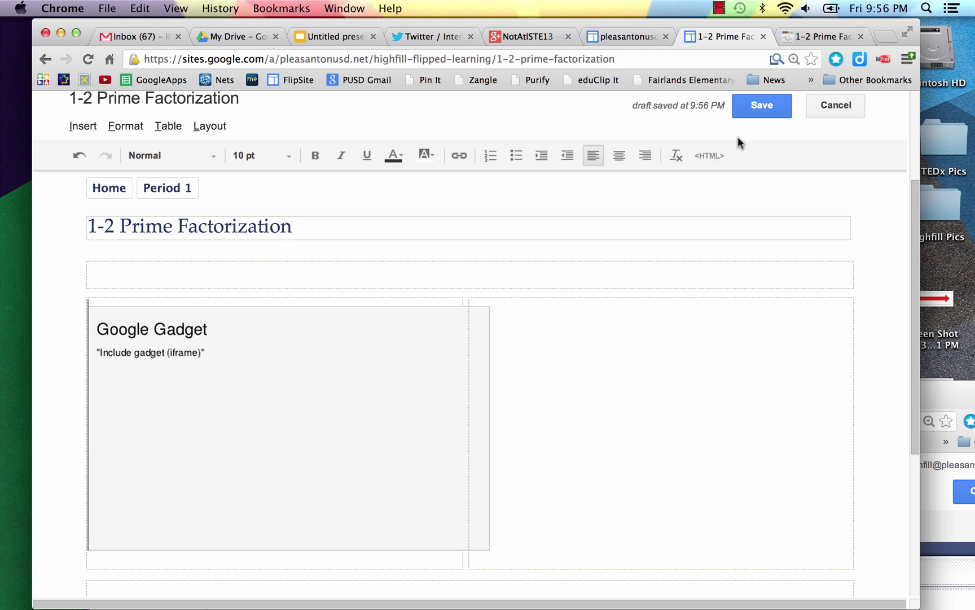
Save the page, then play the embedded lesson, skip ahead to about 0:24, and pause
{"action": "left_click", "coordinate": [756, 107]}
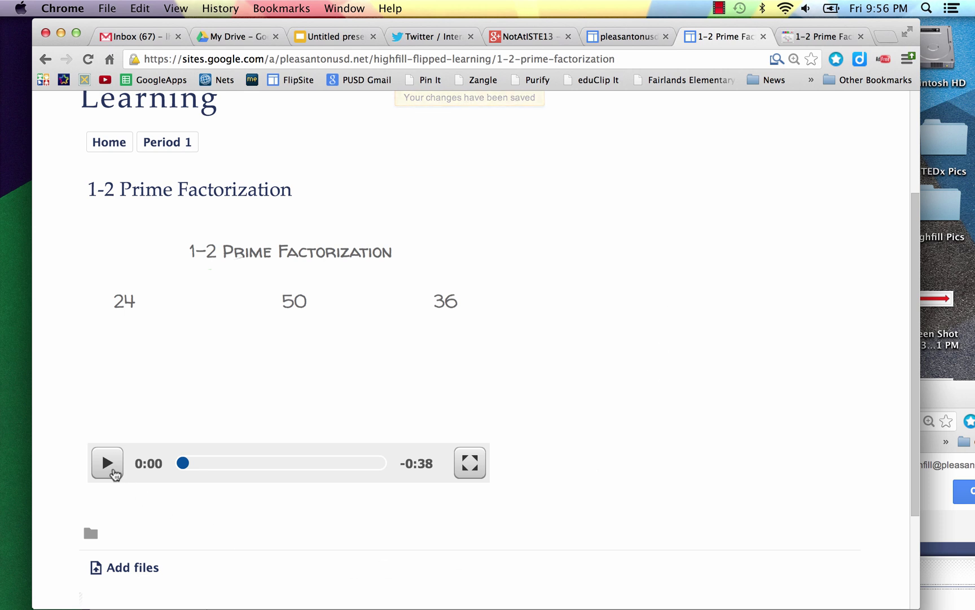
{"action": "left_click", "coordinate": [110, 469]}
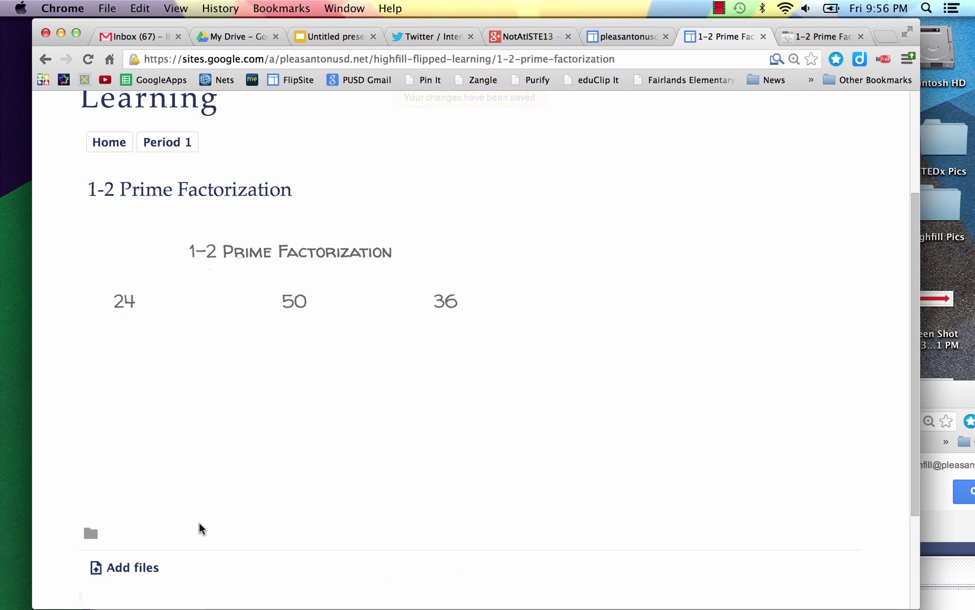
{"action": "mouse_move", "coordinate": [181, 483]}
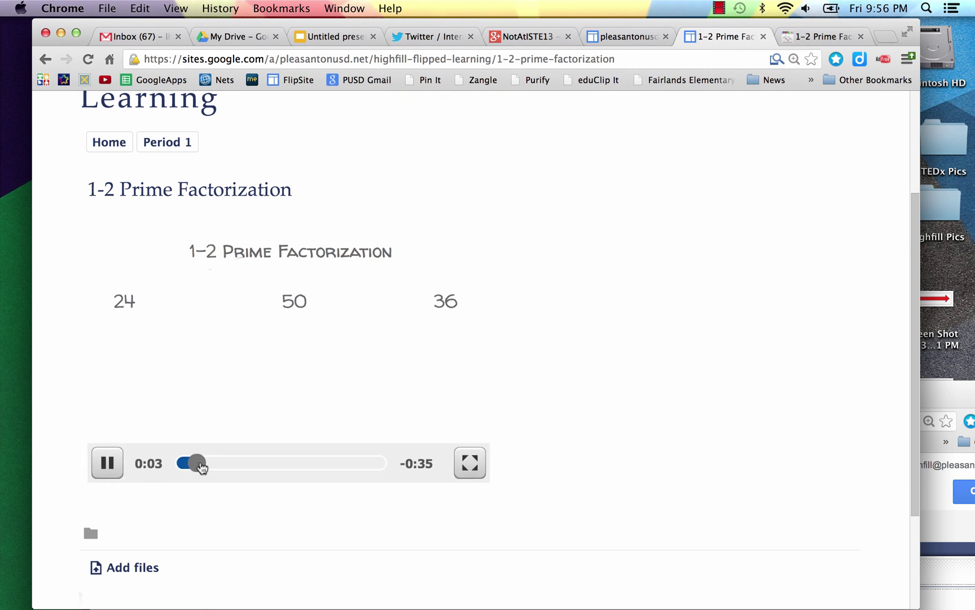
{"action": "left_click", "coordinate": [212, 464]}
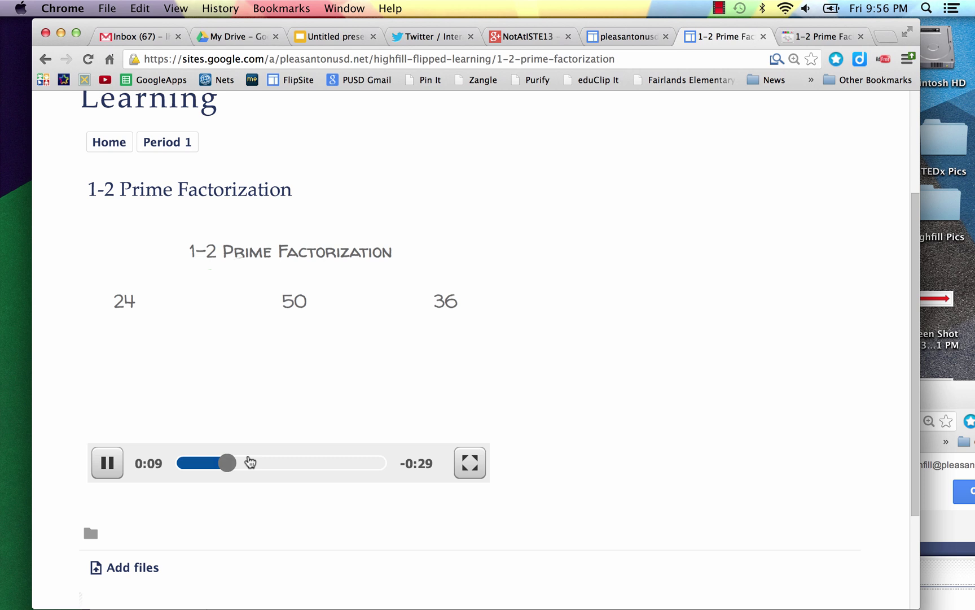
{"action": "left_click", "coordinate": [250, 464]}
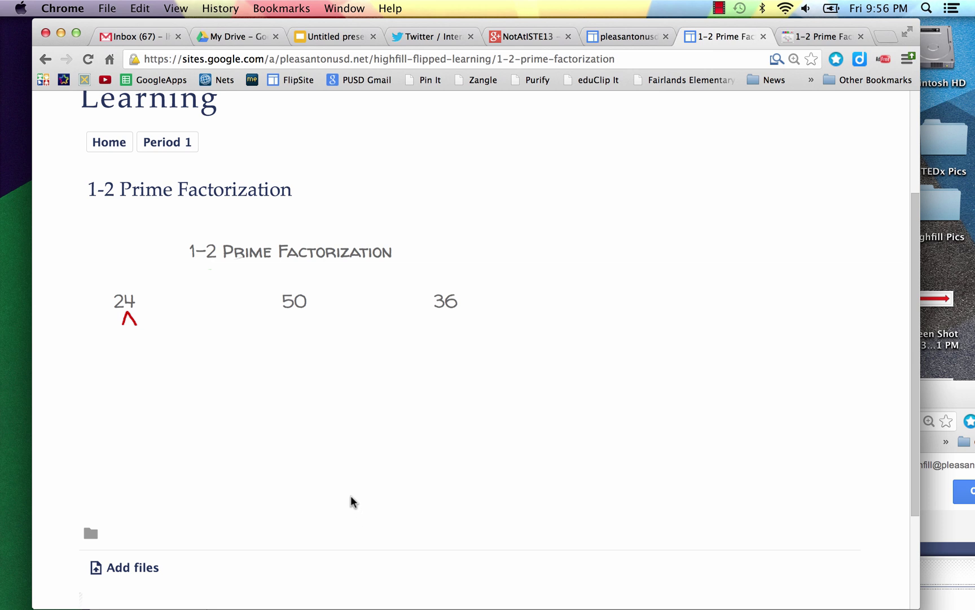
{"action": "left_click", "coordinate": [311, 464]}
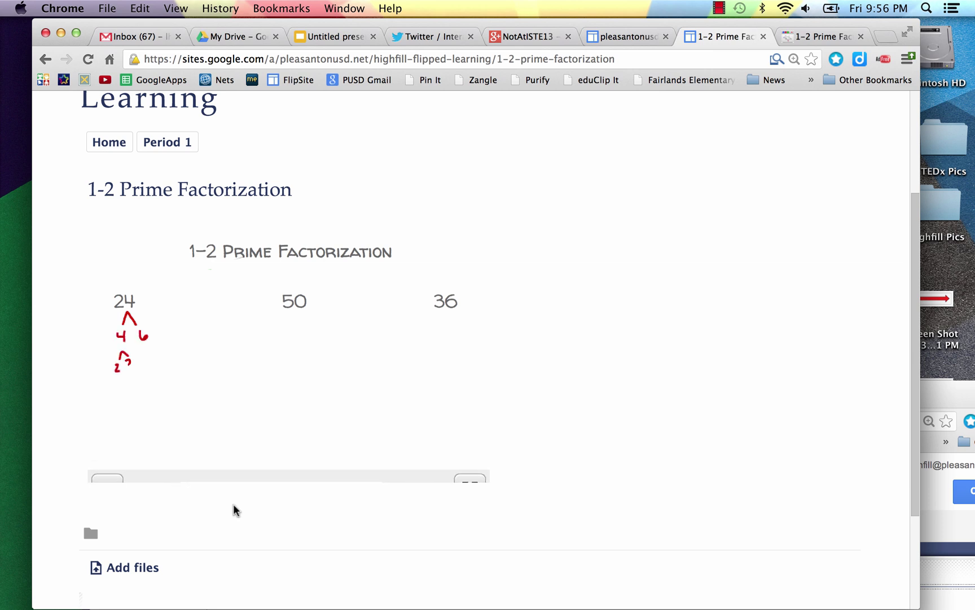
{"action": "left_click", "coordinate": [109, 463]}
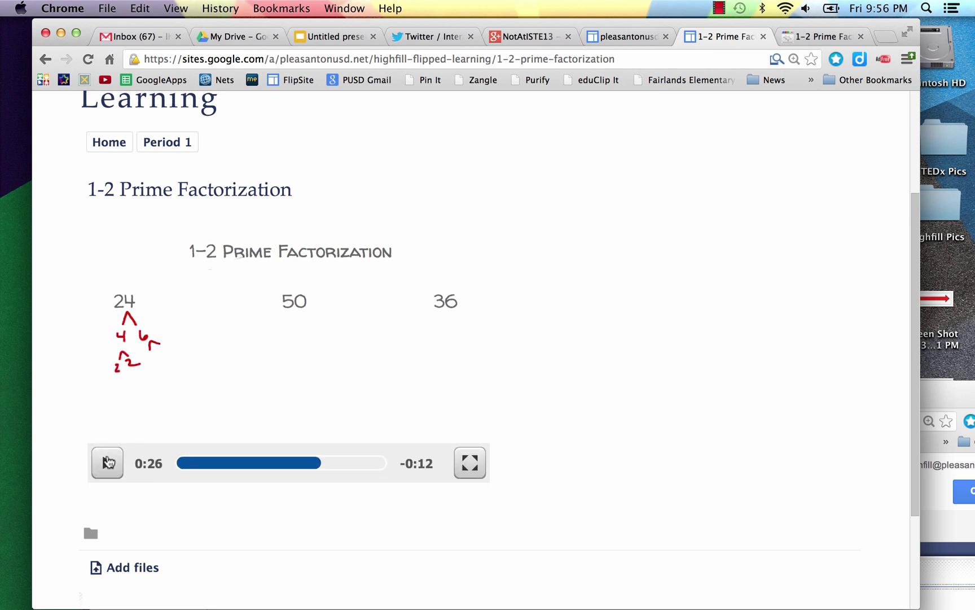
{"action": "scroll", "coordinate": [658, 292], "scroll_direction": "down", "scroll_amount": 2}
{"action": "scroll", "coordinate": [658, 293], "scroll_direction": "up", "scroll_amount": 3}
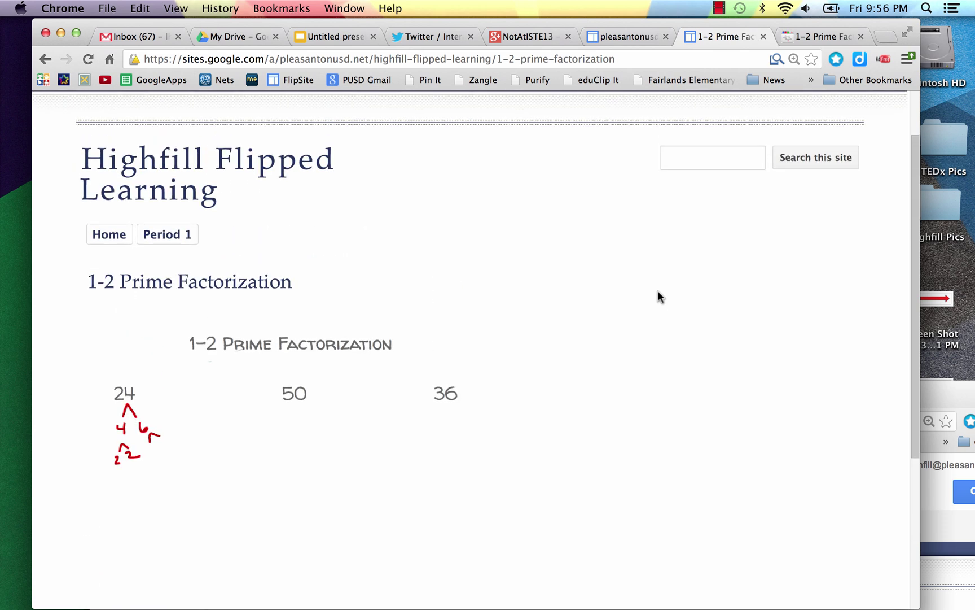
{"action": "scroll", "coordinate": [658, 293], "scroll_direction": "down", "scroll_amount": 2}
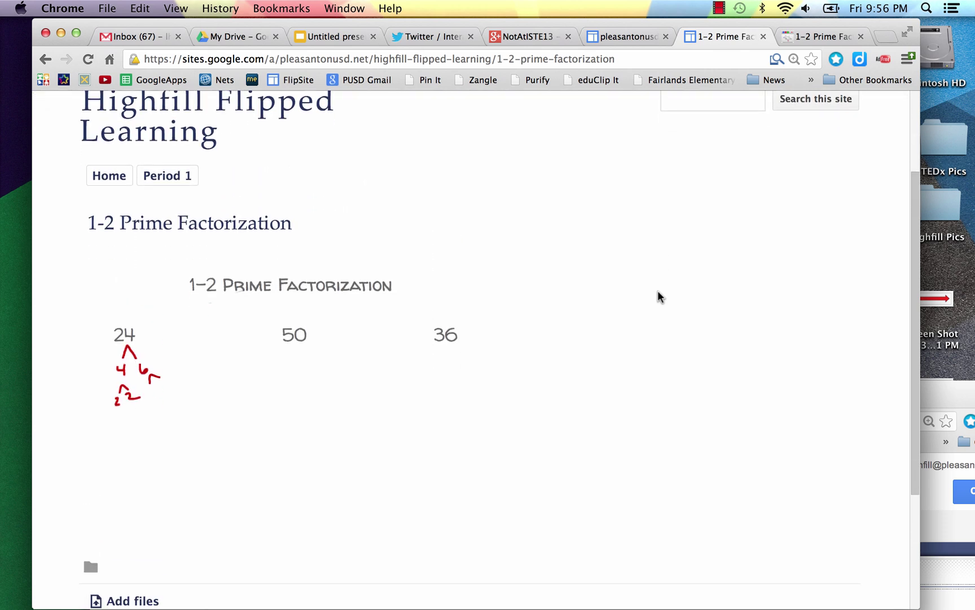
Open YouTube in a new browser tab
{"action": "left_click", "coordinate": [885, 37]}
{"action": "type", "text": "youtube.com"}
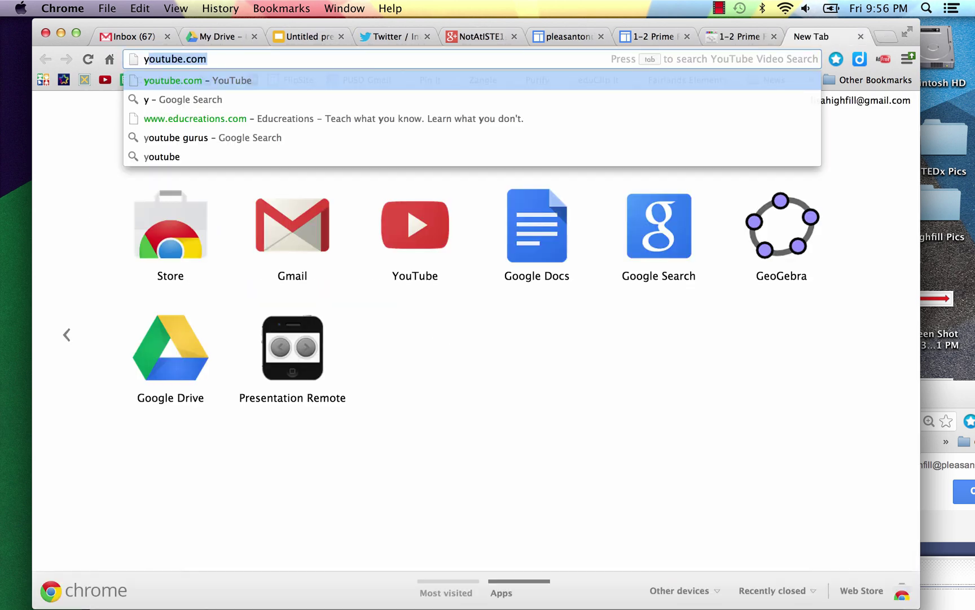
{"action": "key", "text": "Return"}
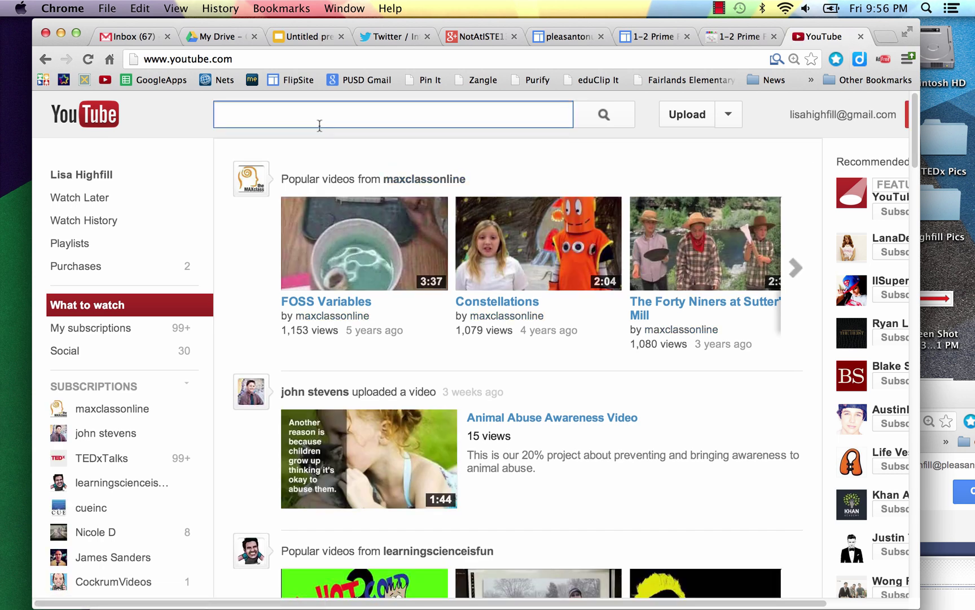
Search 'highfill', open The Highfill Crew channel, and play the Kindness Projects 2013 playlist's first video
{"action": "type", "text": "highfill"}
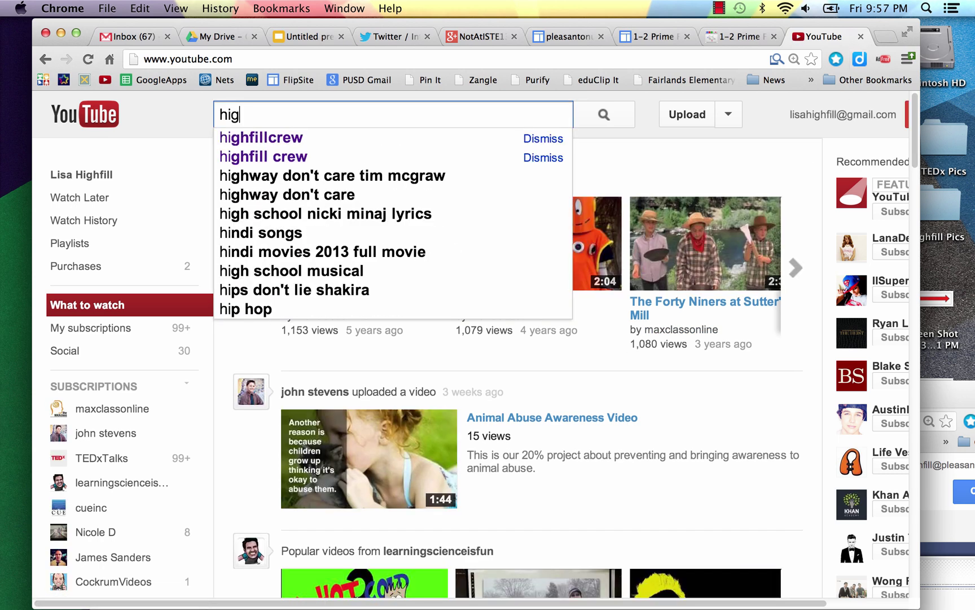
{"action": "left_click", "coordinate": [281, 137]}
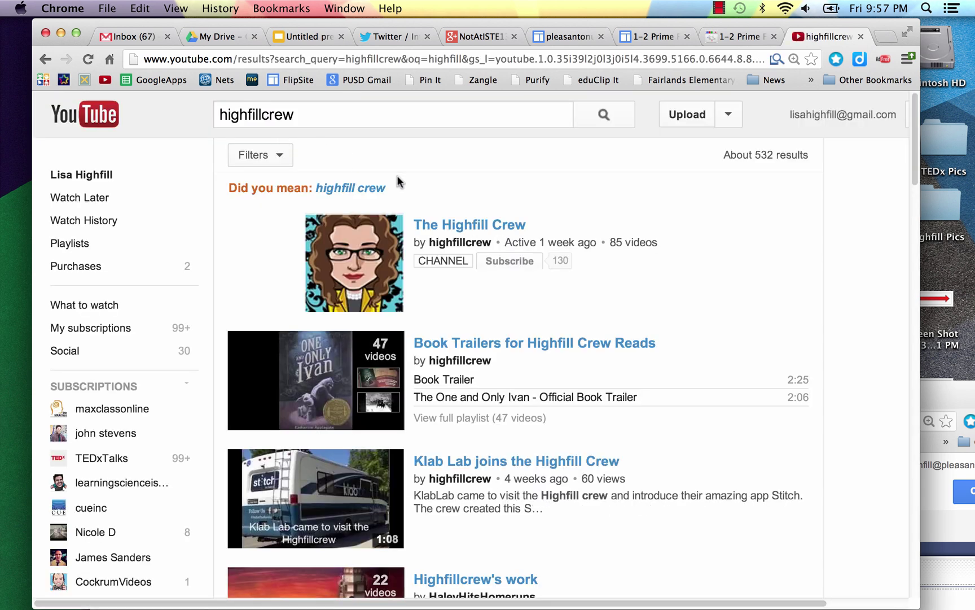
{"action": "left_click", "coordinate": [458, 228]}
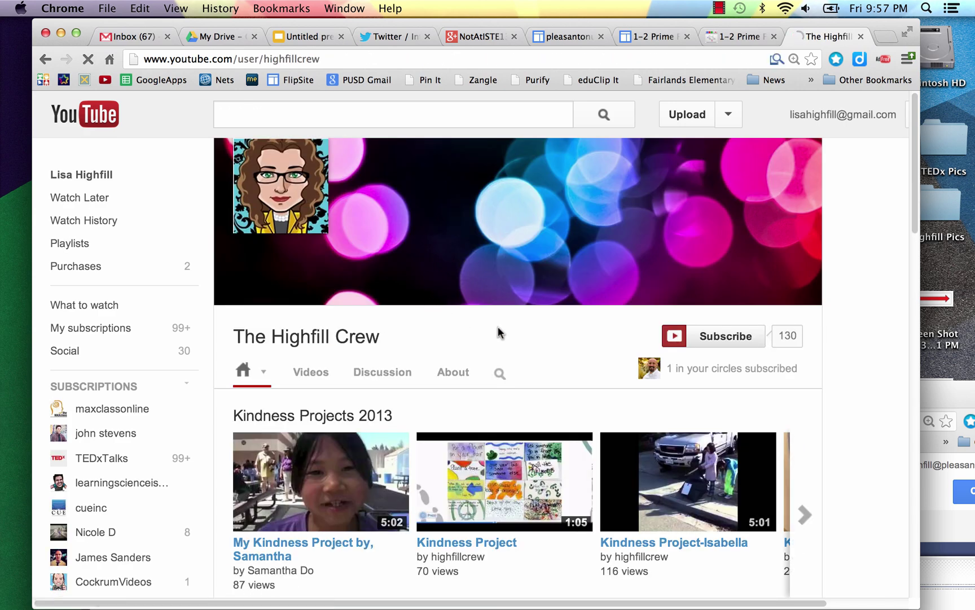
{"action": "scroll", "coordinate": [497, 332], "scroll_direction": "down", "scroll_amount": 10}
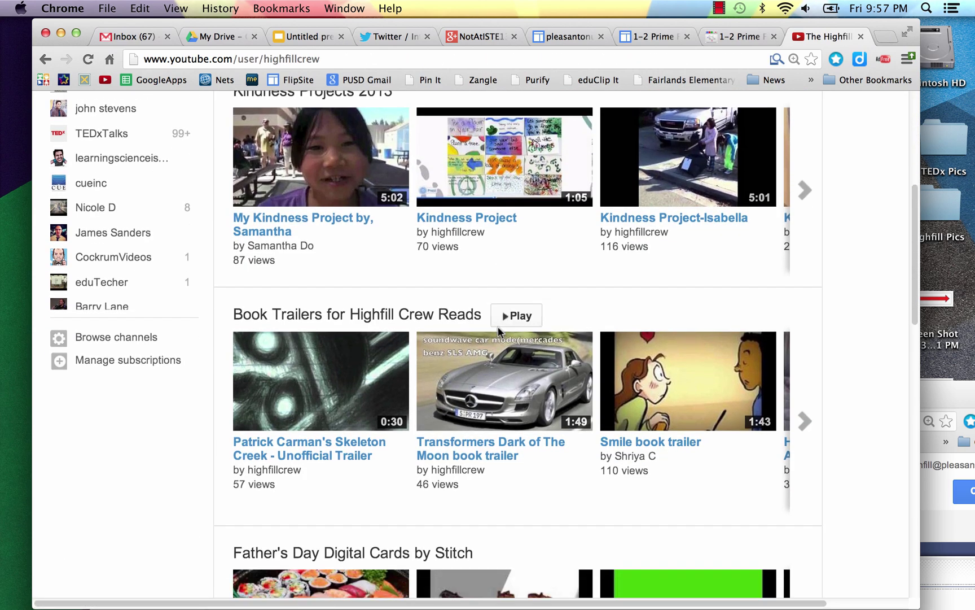
{"action": "scroll", "coordinate": [498, 327], "scroll_direction": "down", "scroll_amount": 5}
{"action": "scroll", "coordinate": [498, 328], "scroll_direction": "up", "scroll_amount": 9}
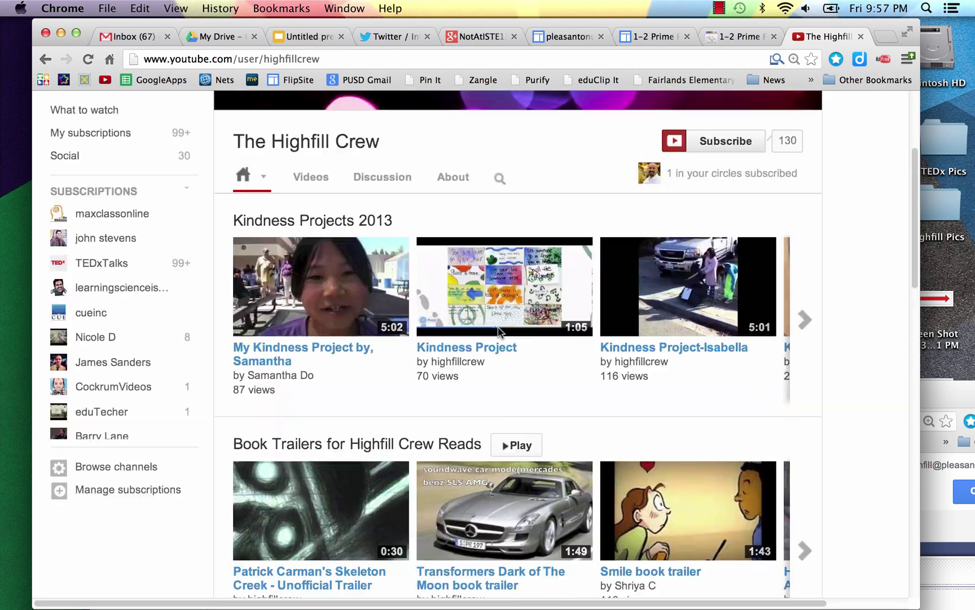
{"action": "scroll", "coordinate": [498, 326], "scroll_direction": "up", "scroll_amount": 1}
{"action": "left_click", "coordinate": [333, 337]}
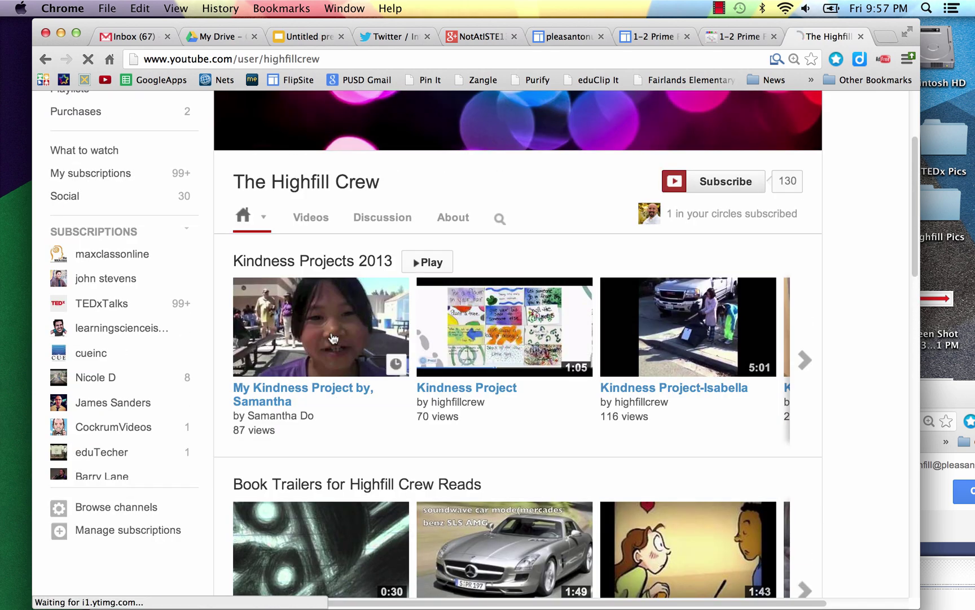
{"action": "left_click", "coordinate": [332, 337]}
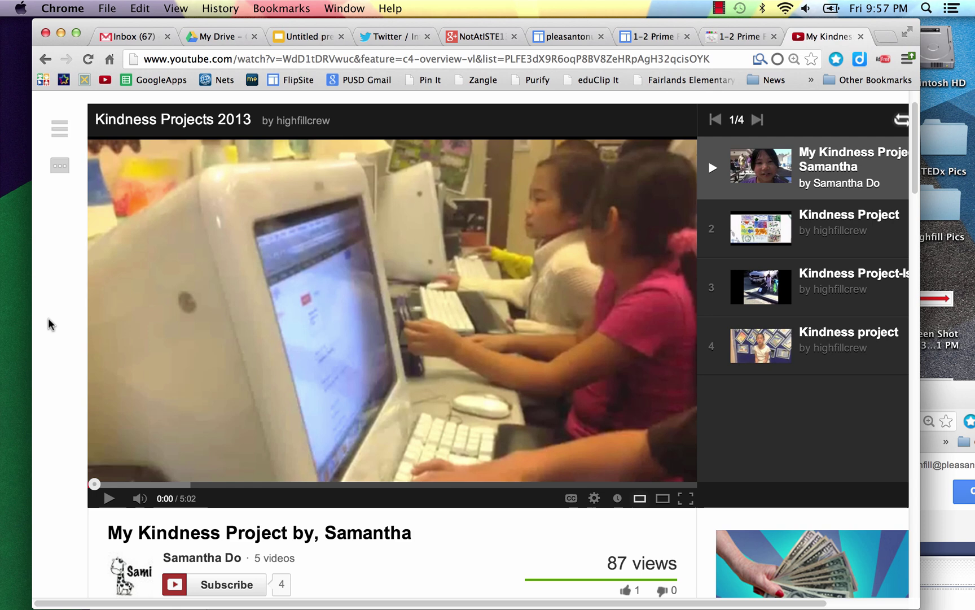
{"action": "scroll", "coordinate": [48, 323], "scroll_direction": "down", "scroll_amount": 5}
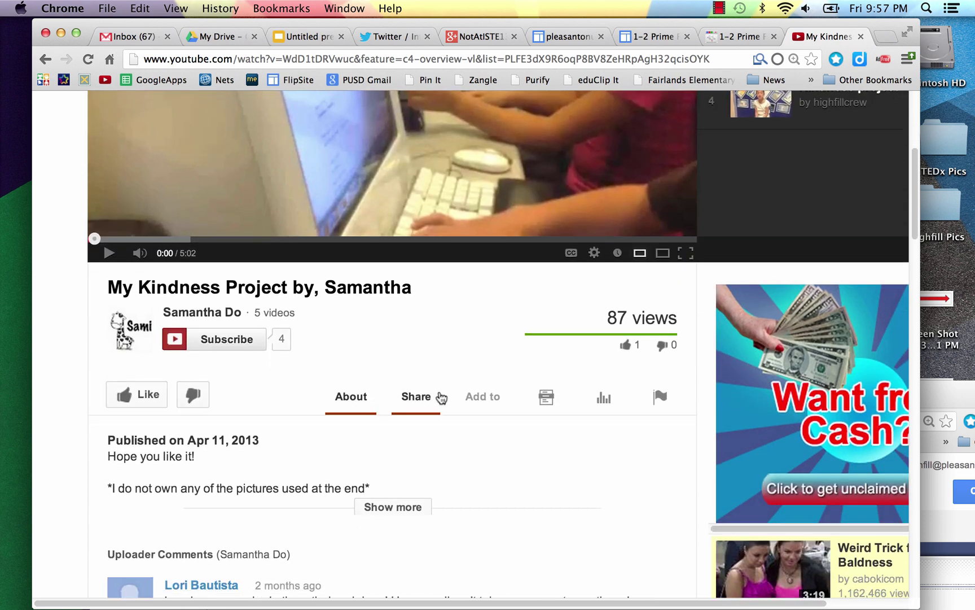
{"action": "left_click", "coordinate": [424, 402]}
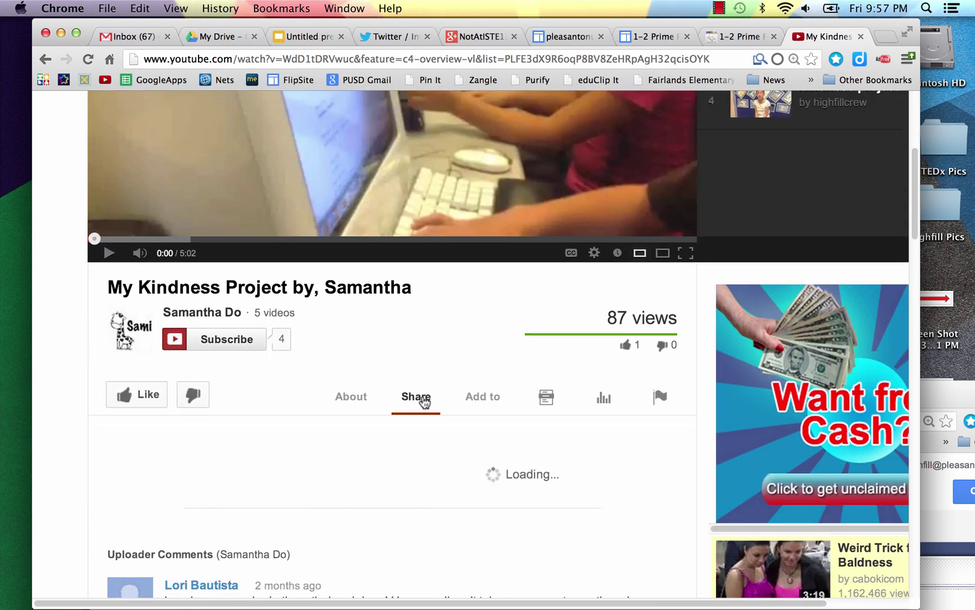
{"action": "scroll", "coordinate": [397, 366], "scroll_direction": "down", "scroll_amount": 3}
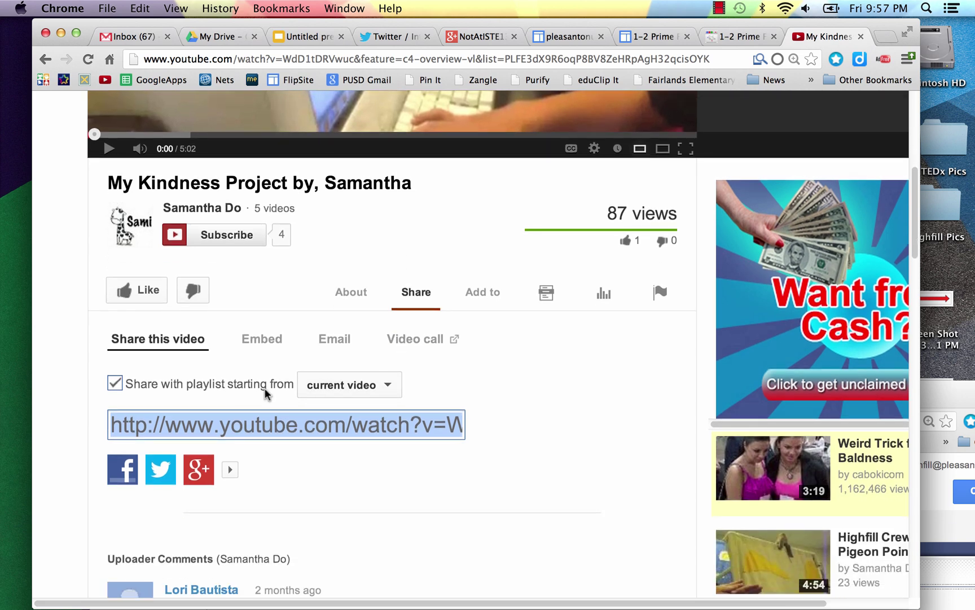
{"action": "left_click", "coordinate": [116, 384]}
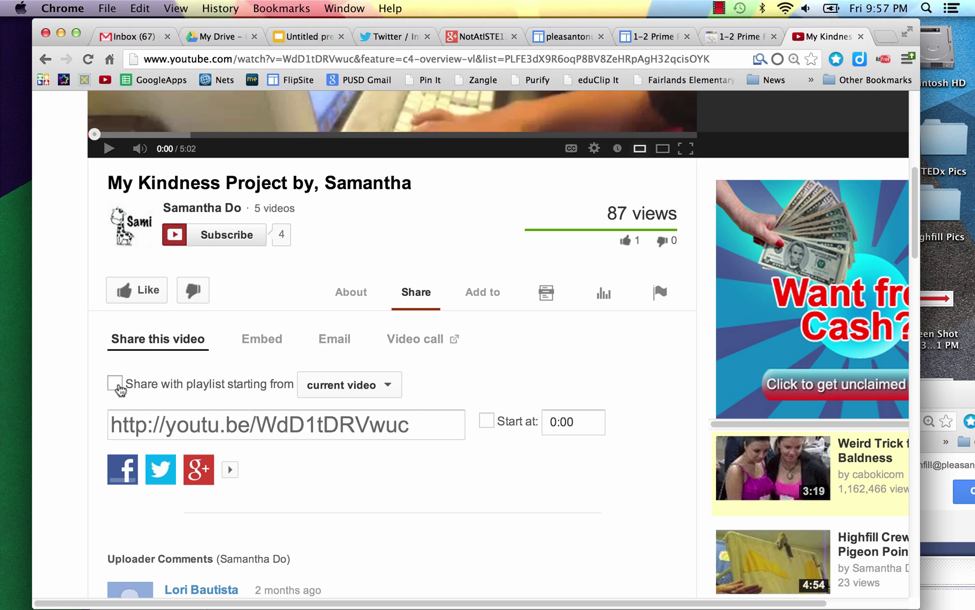
{"action": "left_click", "coordinate": [379, 425]}
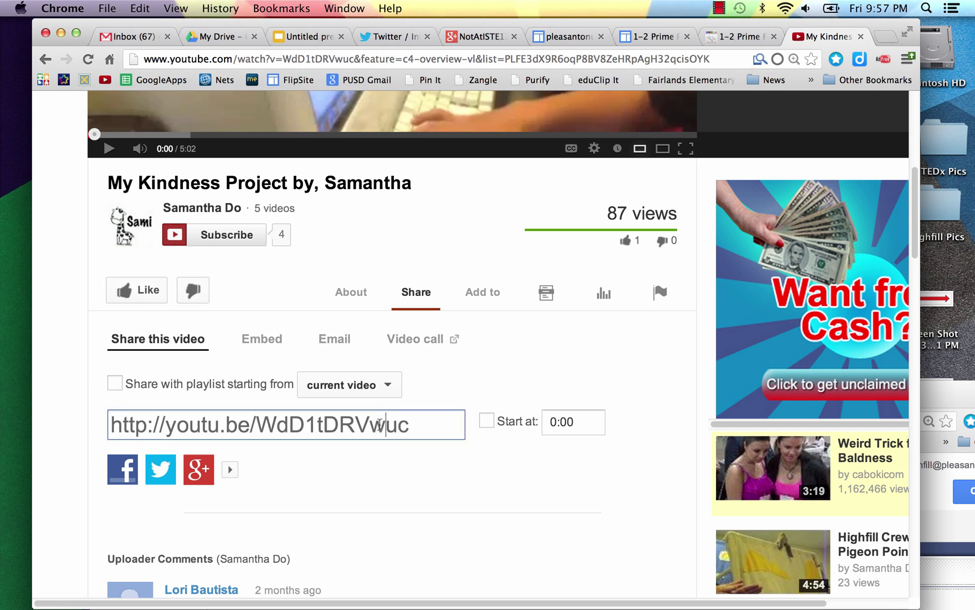
{"action": "triple_click", "coordinate": [379, 424]}
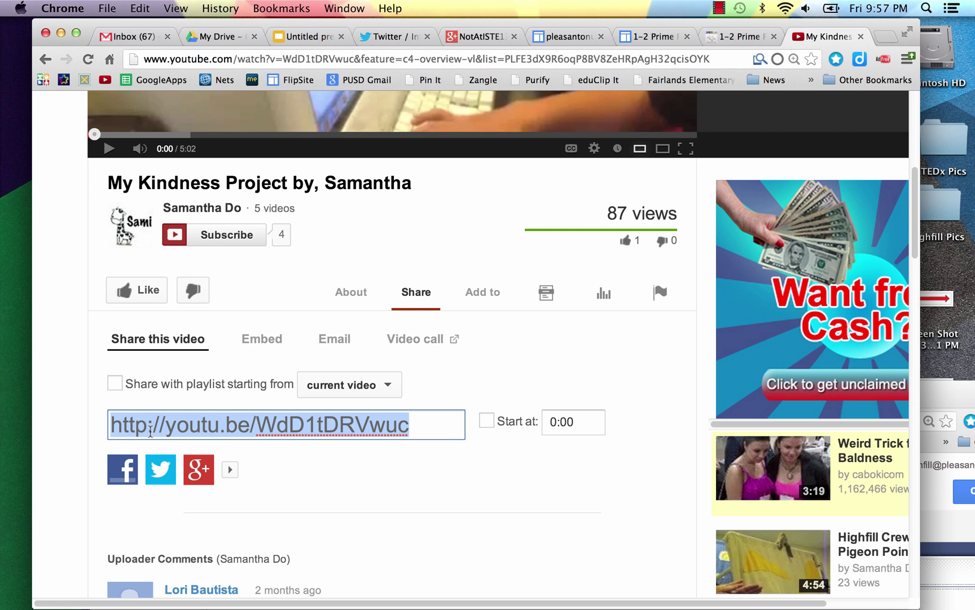
{"action": "key", "text": "super+c"}
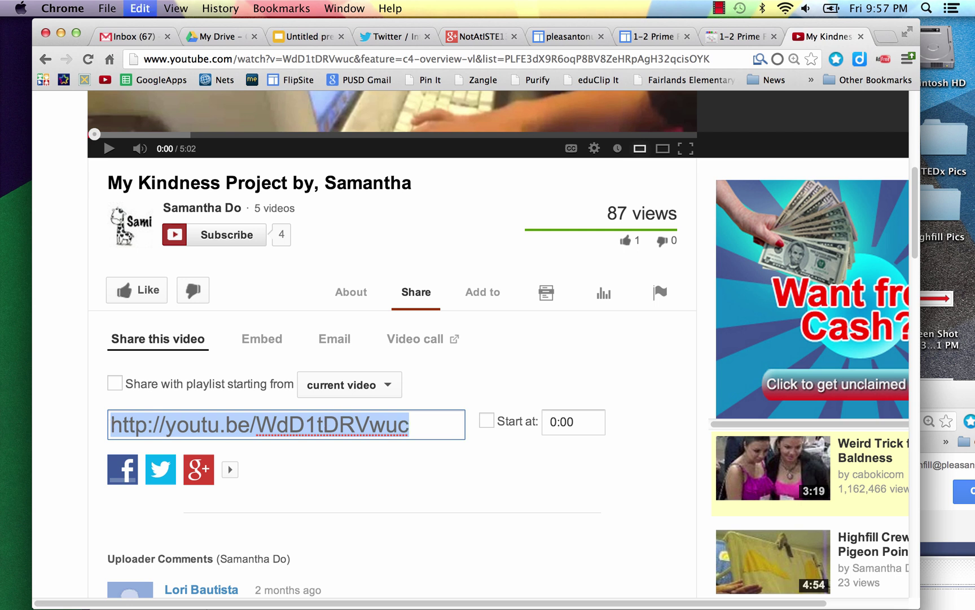
Edit the 1-2 Prime Factorization page and add a blank line below the Educreations gadget
{"action": "left_click", "coordinate": [649, 35]}
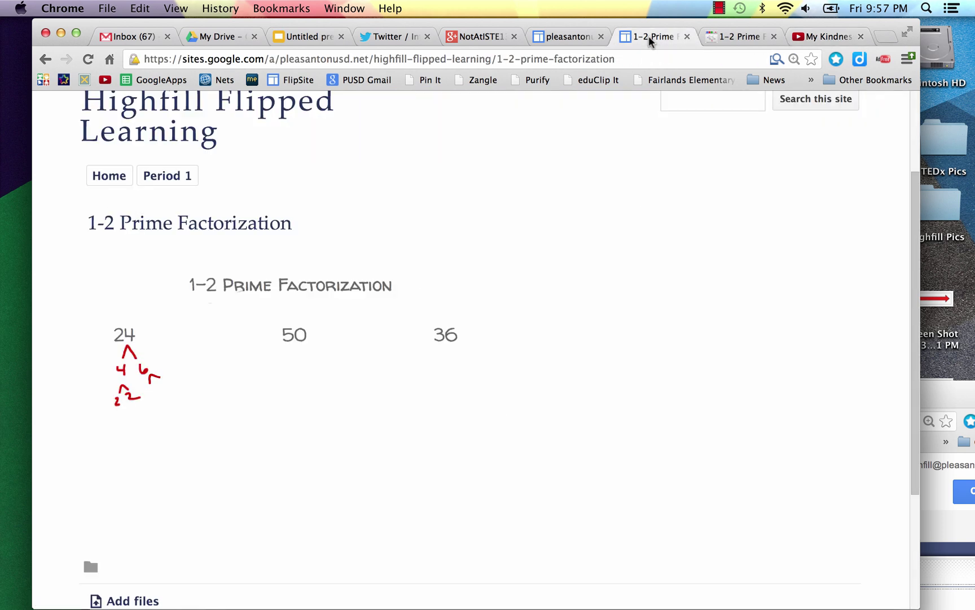
{"action": "scroll", "coordinate": [625, 279], "scroll_direction": "up", "scroll_amount": 5}
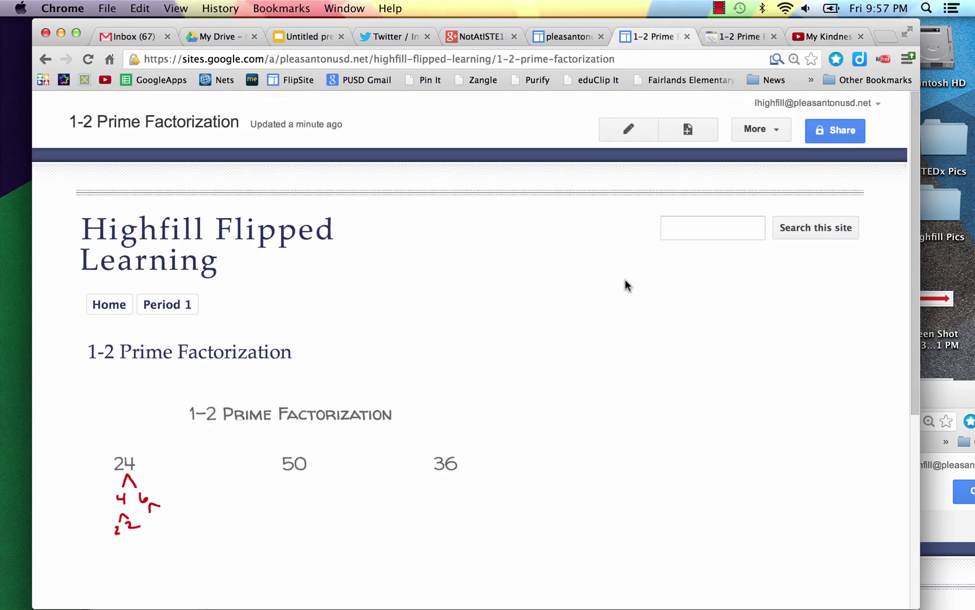
{"action": "left_click", "coordinate": [626, 133]}
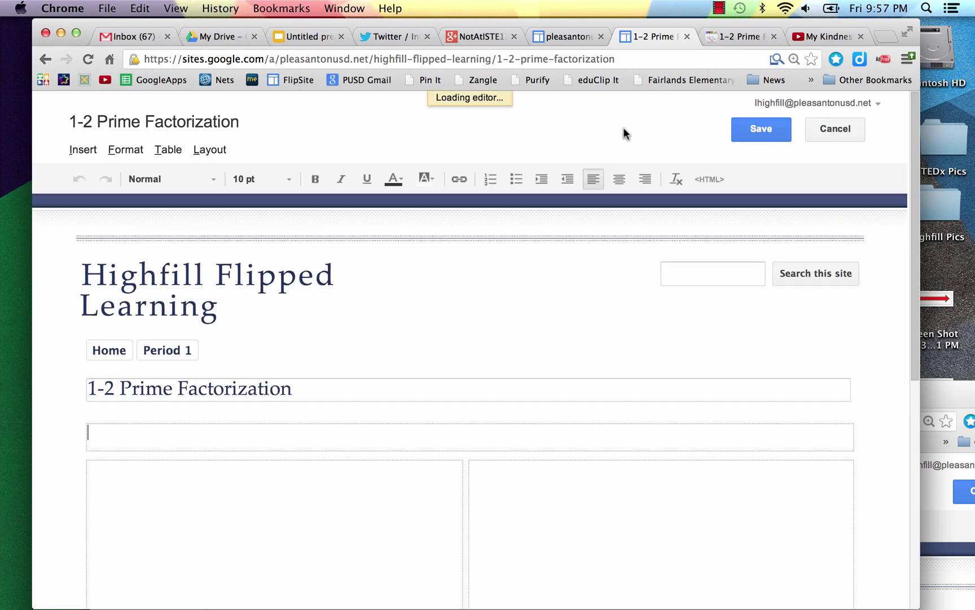
{"action": "scroll", "coordinate": [524, 367], "scroll_direction": "down", "scroll_amount": 6}
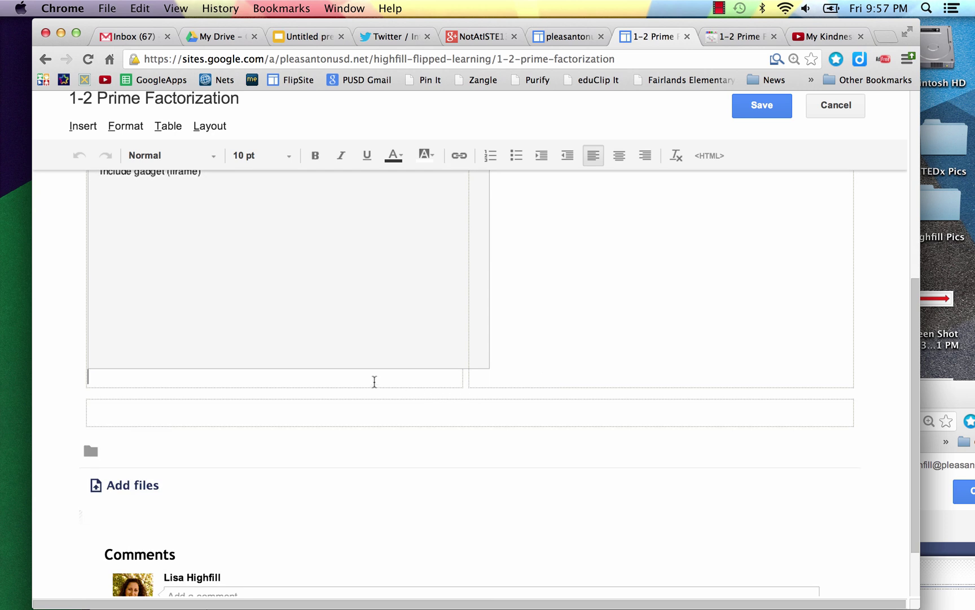
{"action": "left_click", "coordinate": [374, 382]}
{"action": "key", "text": "Return"}
{"action": "key", "text": "Return"}
{"action": "key", "text": "Return"}
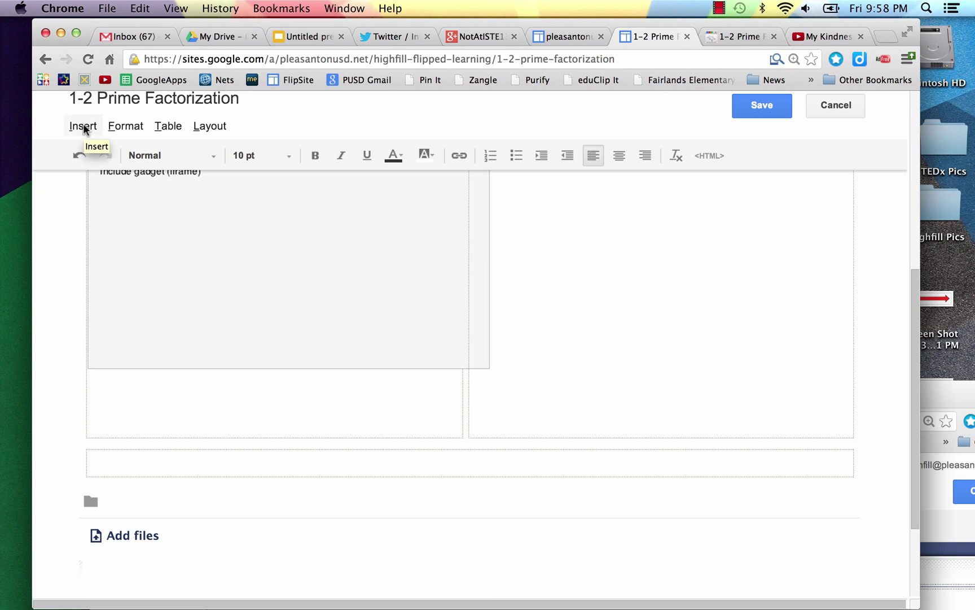
Insert the copied YouTube link as a video without border or title, then save the page
{"action": "left_click", "coordinate": [83, 127]}
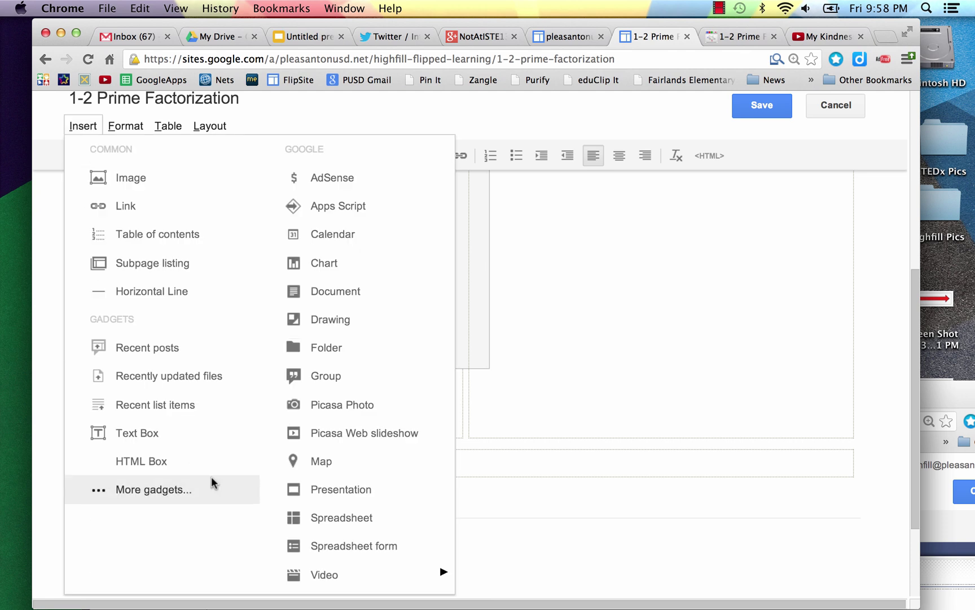
{"action": "mouse_move", "coordinate": [321, 577]}
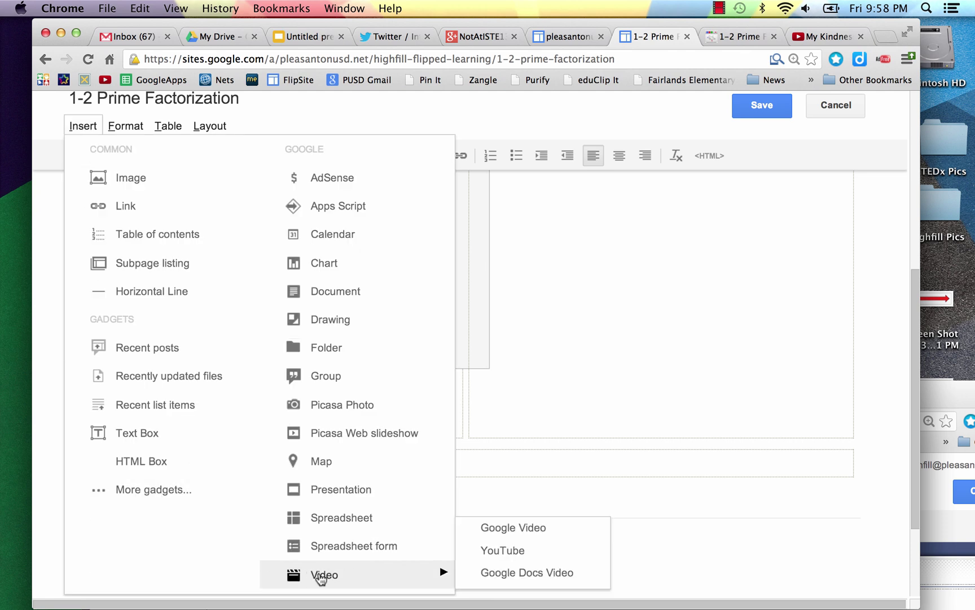
{"action": "left_click", "coordinate": [503, 551]}
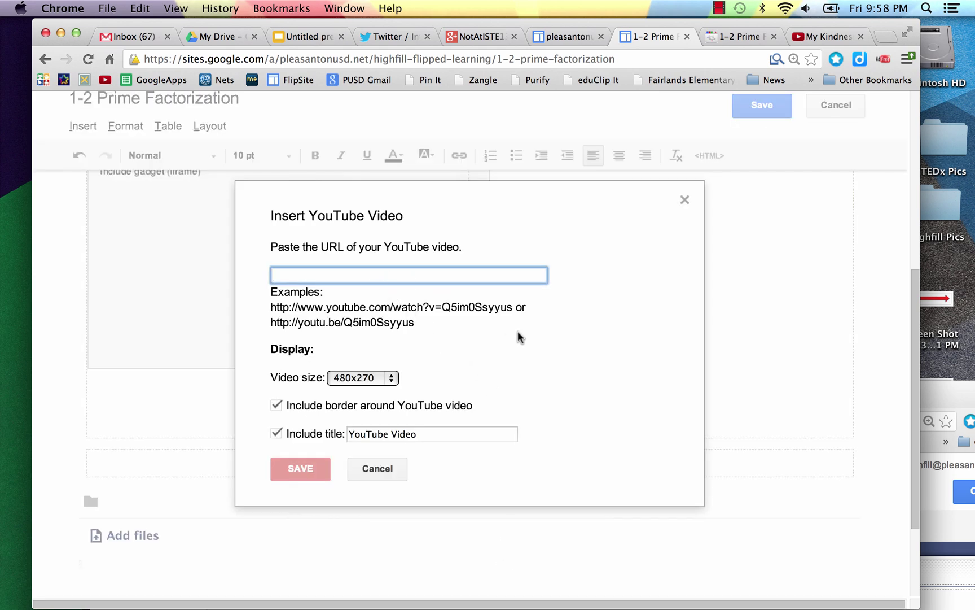
{"action": "key", "text": "super+v"}
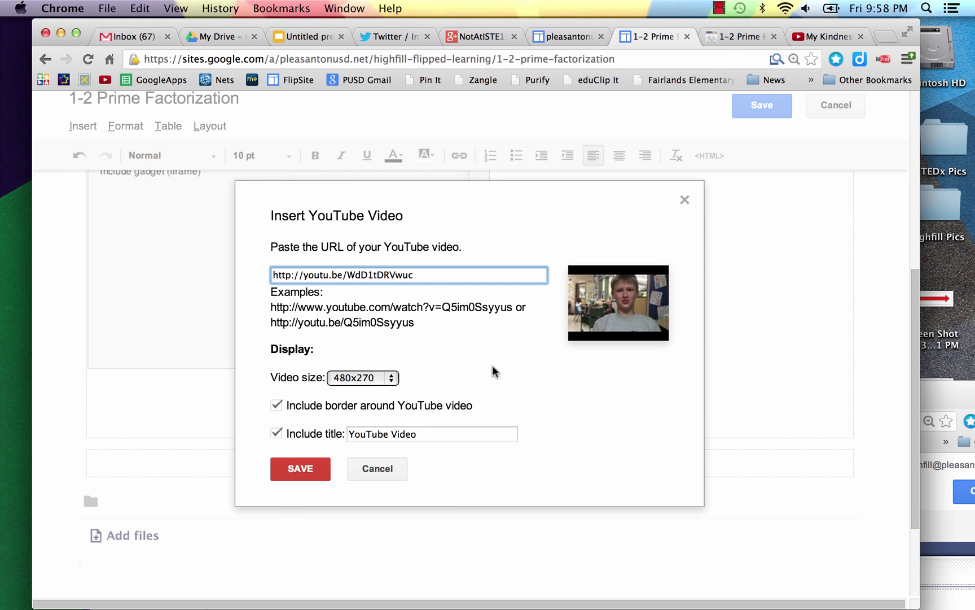
{"action": "left_click", "coordinate": [277, 406]}
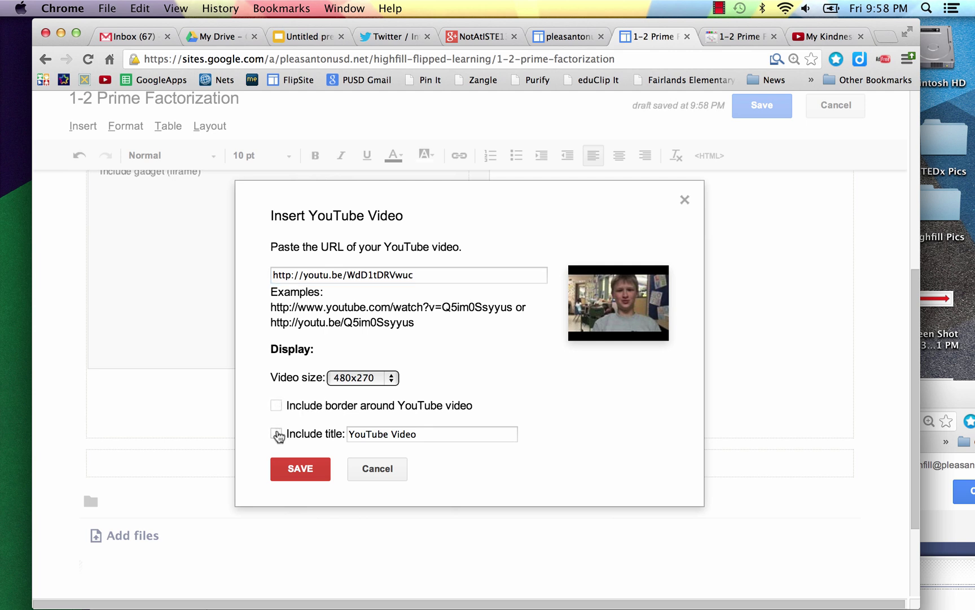
{"action": "left_click", "coordinate": [278, 434]}
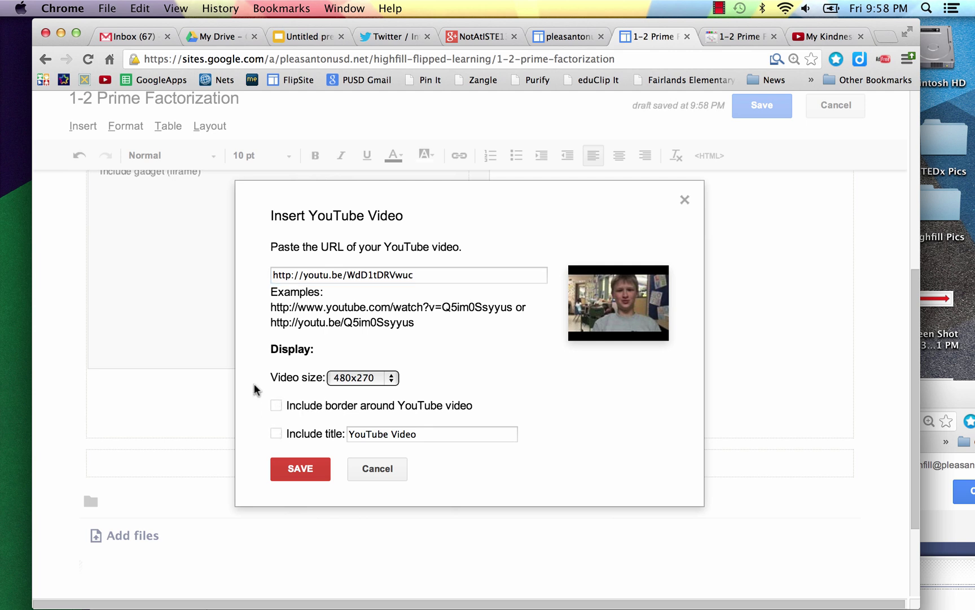
{"action": "left_click", "coordinate": [299, 471]}
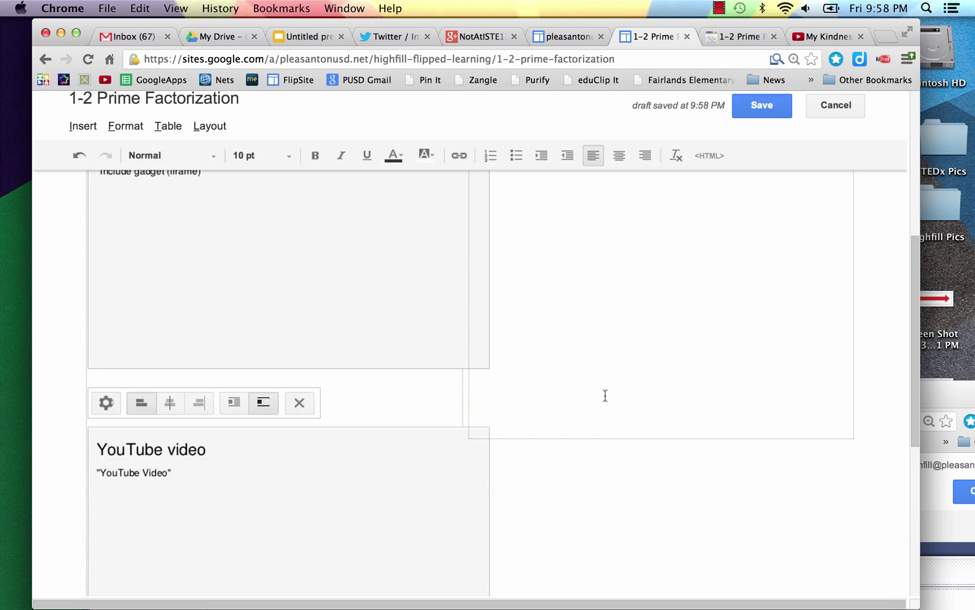
{"action": "left_click", "coordinate": [757, 107]}
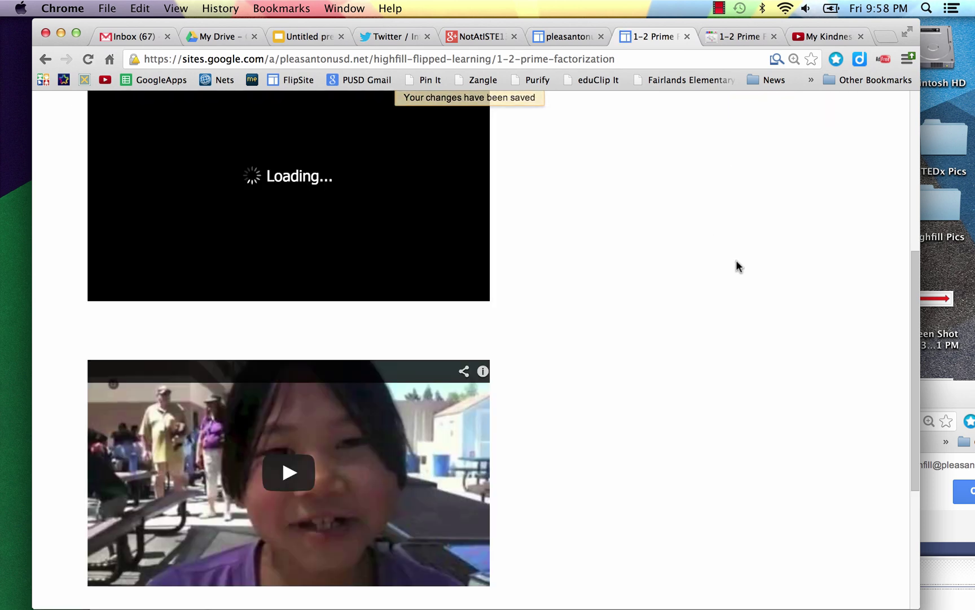
{"action": "scroll", "coordinate": [736, 260], "scroll_direction": "down", "scroll_amount": 5}
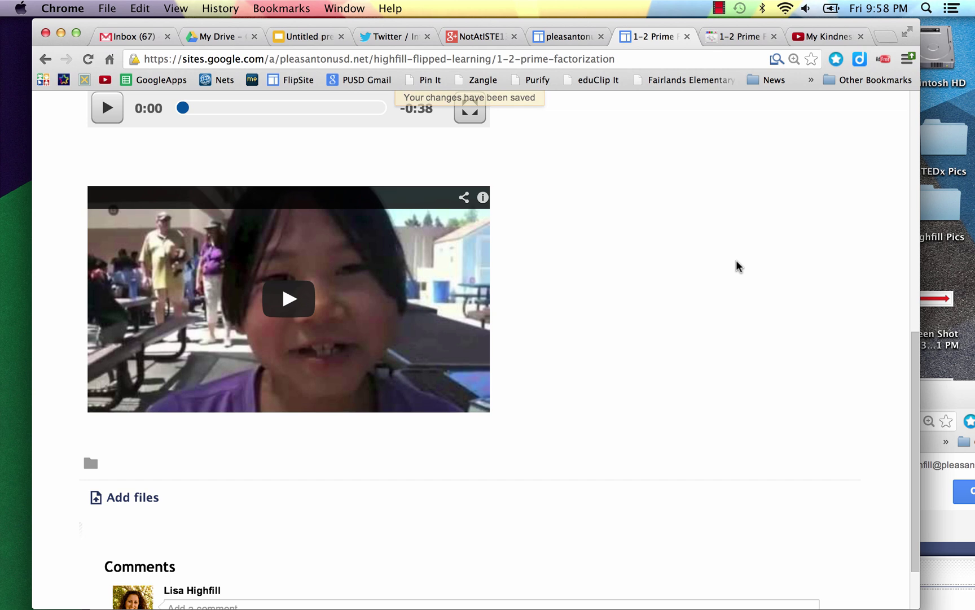
{"action": "scroll", "coordinate": [737, 263], "scroll_direction": "up", "scroll_amount": 5}
{"action": "scroll", "coordinate": [736, 260], "scroll_direction": "up", "scroll_amount": 5}
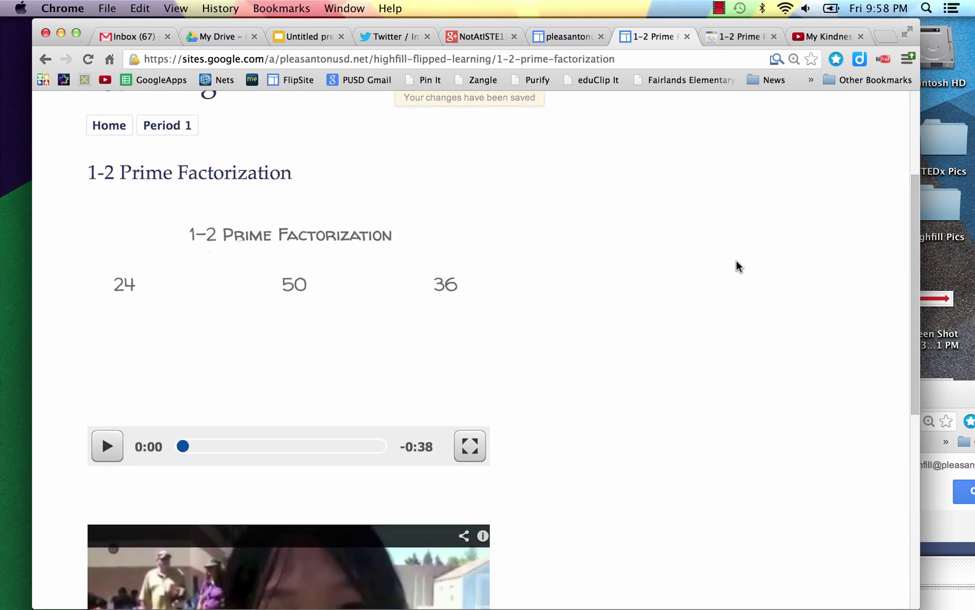
{"action": "scroll", "coordinate": [736, 266], "scroll_direction": "up", "scroll_amount": 2}
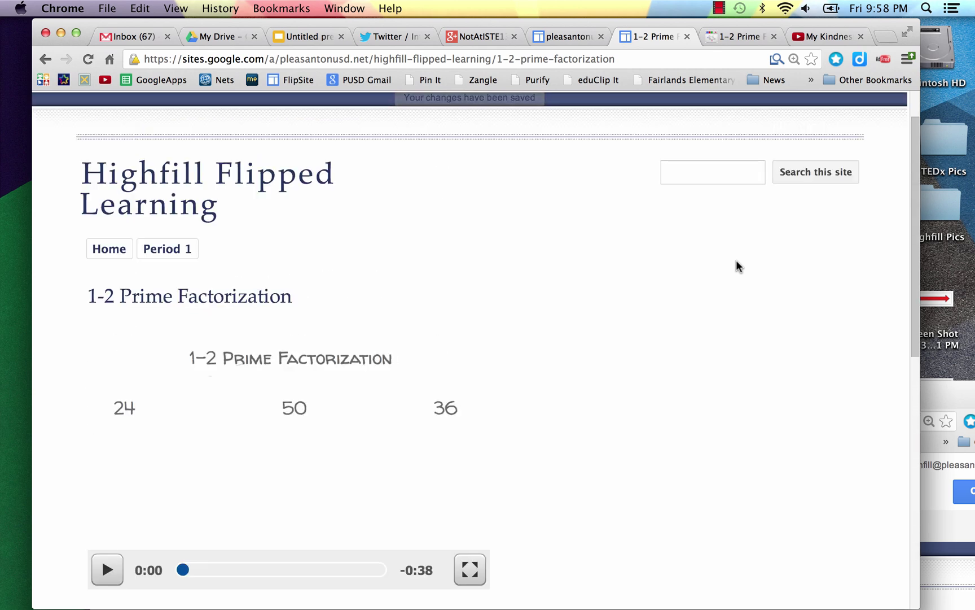